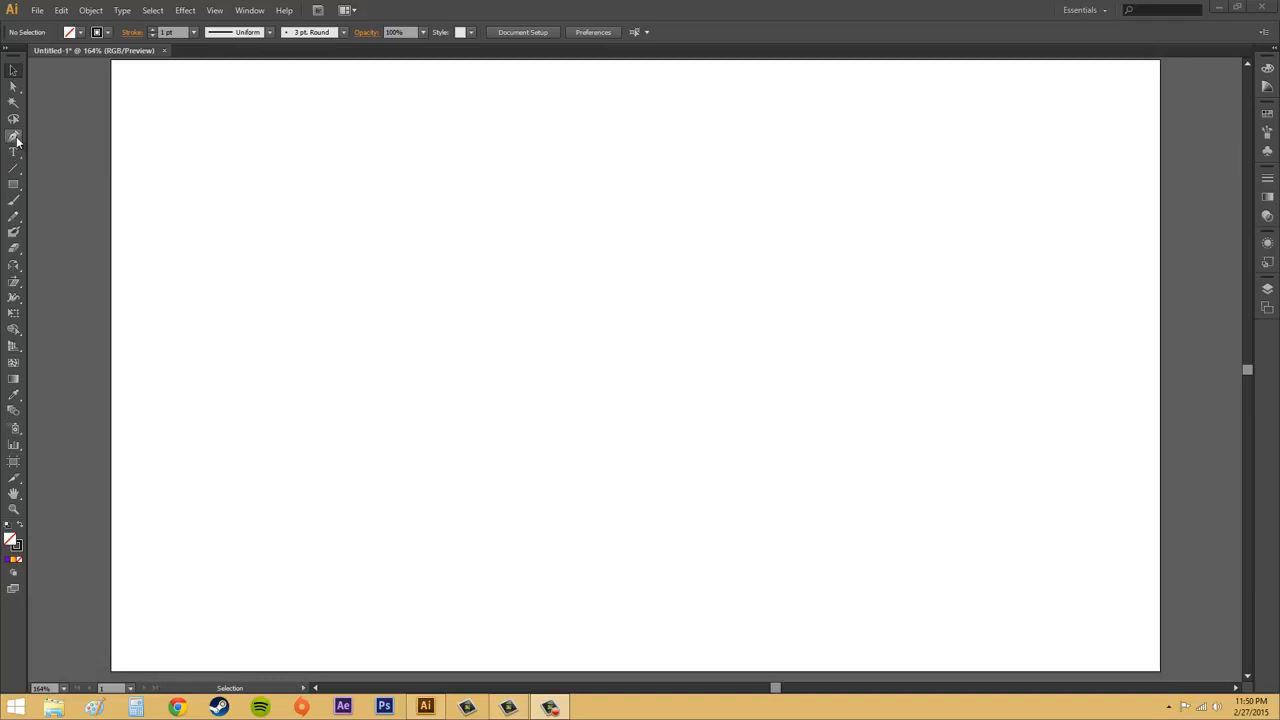
# - Select the Pen tool and set the stroke to Black with a 2 pt weight
pyautogui.click(14, 136)
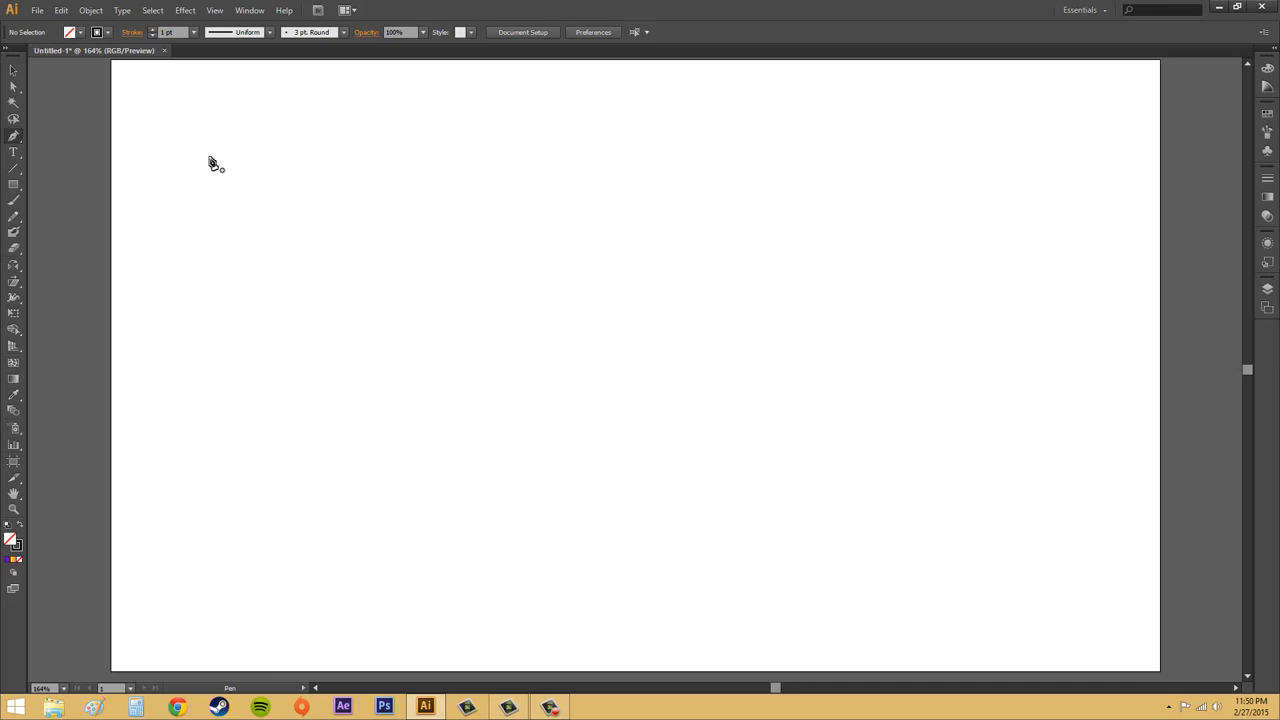
pyautogui.click(96, 33)
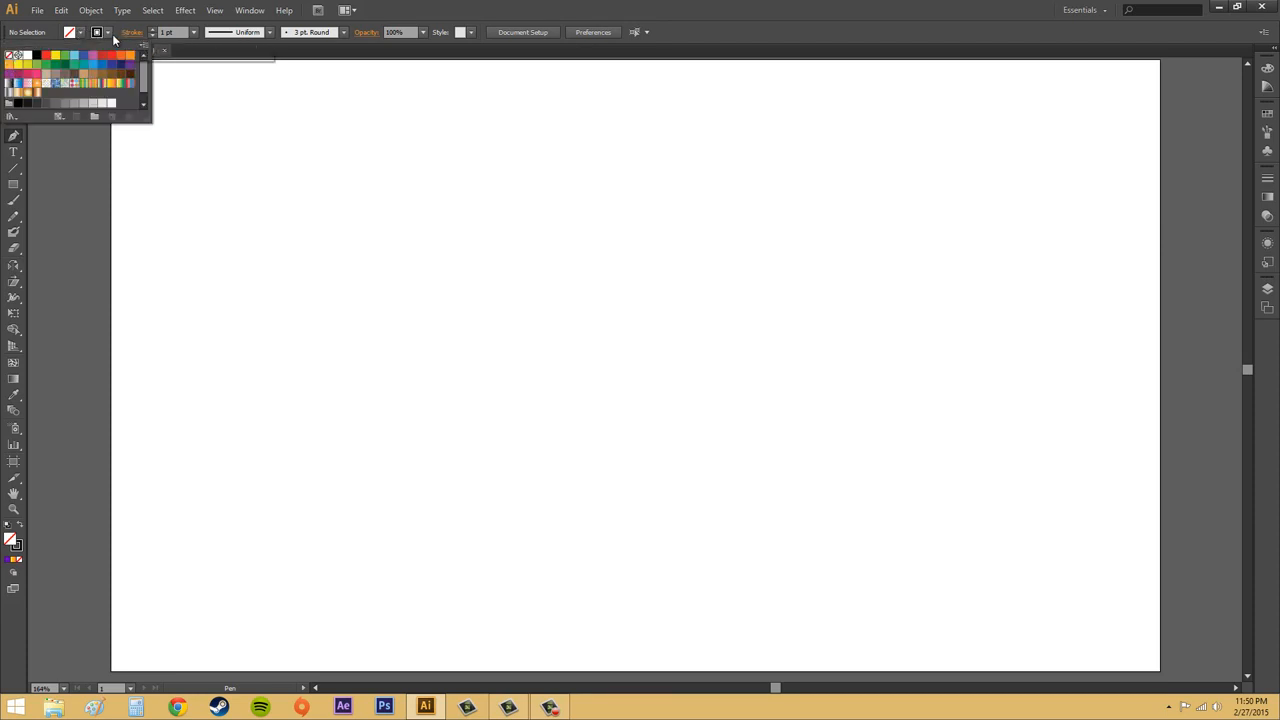
pyautogui.click(111, 36)
pyautogui.click(109, 34)
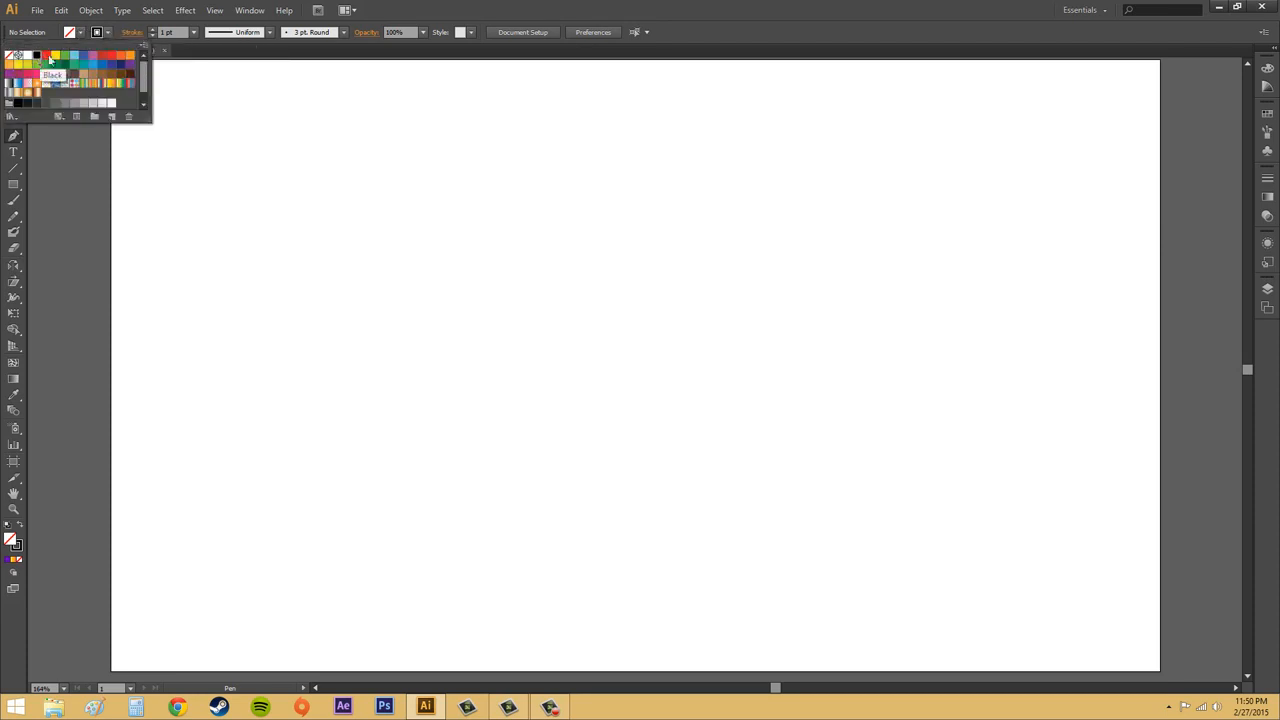
pyautogui.click(108, 34)
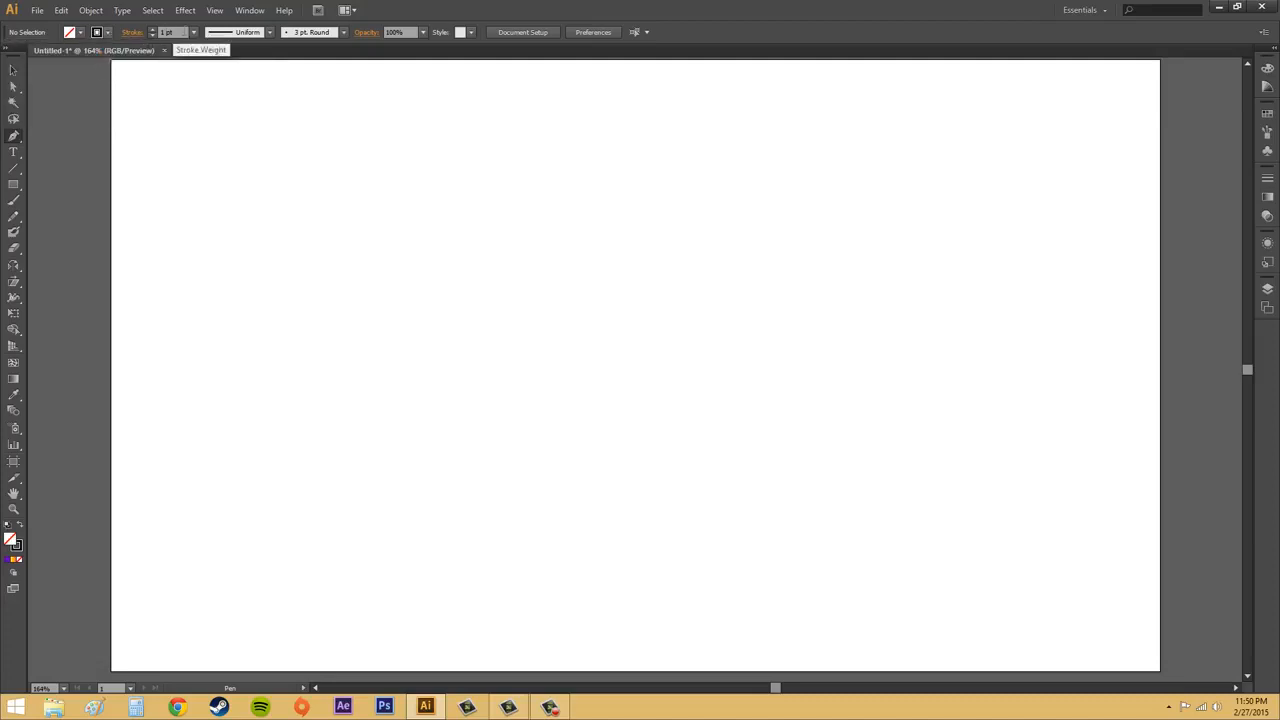
pyautogui.click(152, 30)
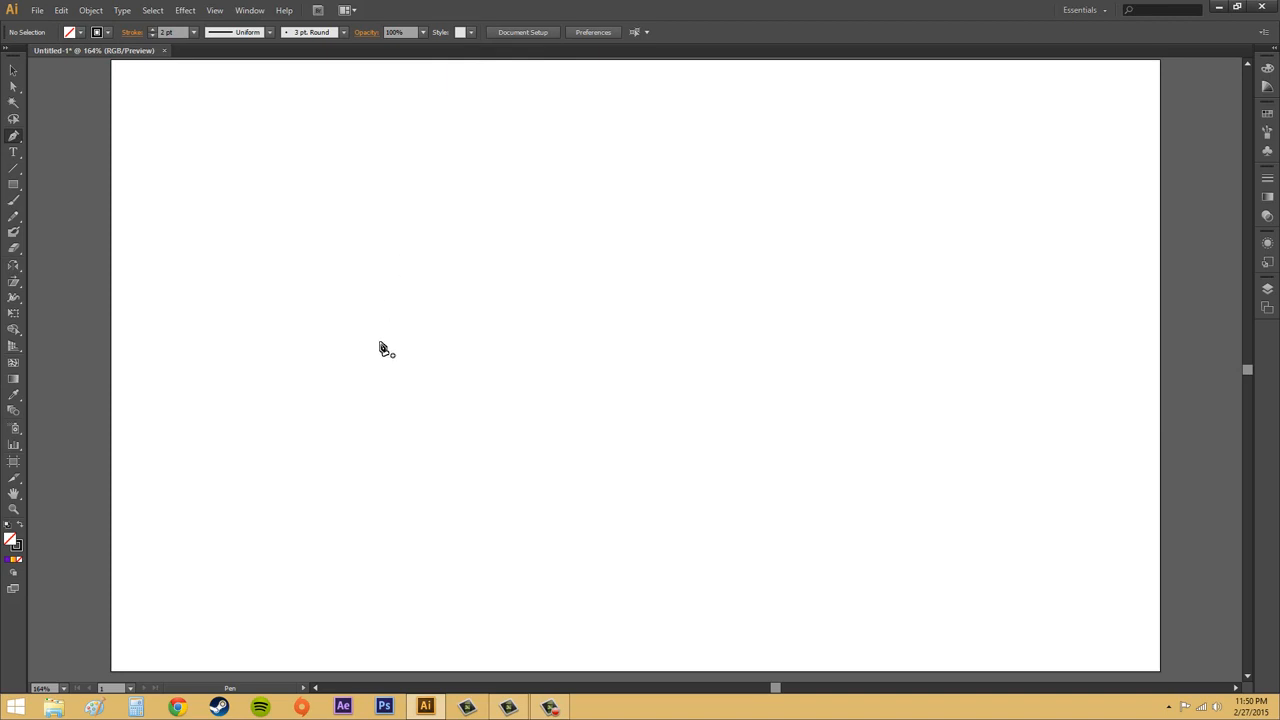
# - Draw a closed three-corner triangle, then start a new path to its right
pyautogui.click(353, 274)
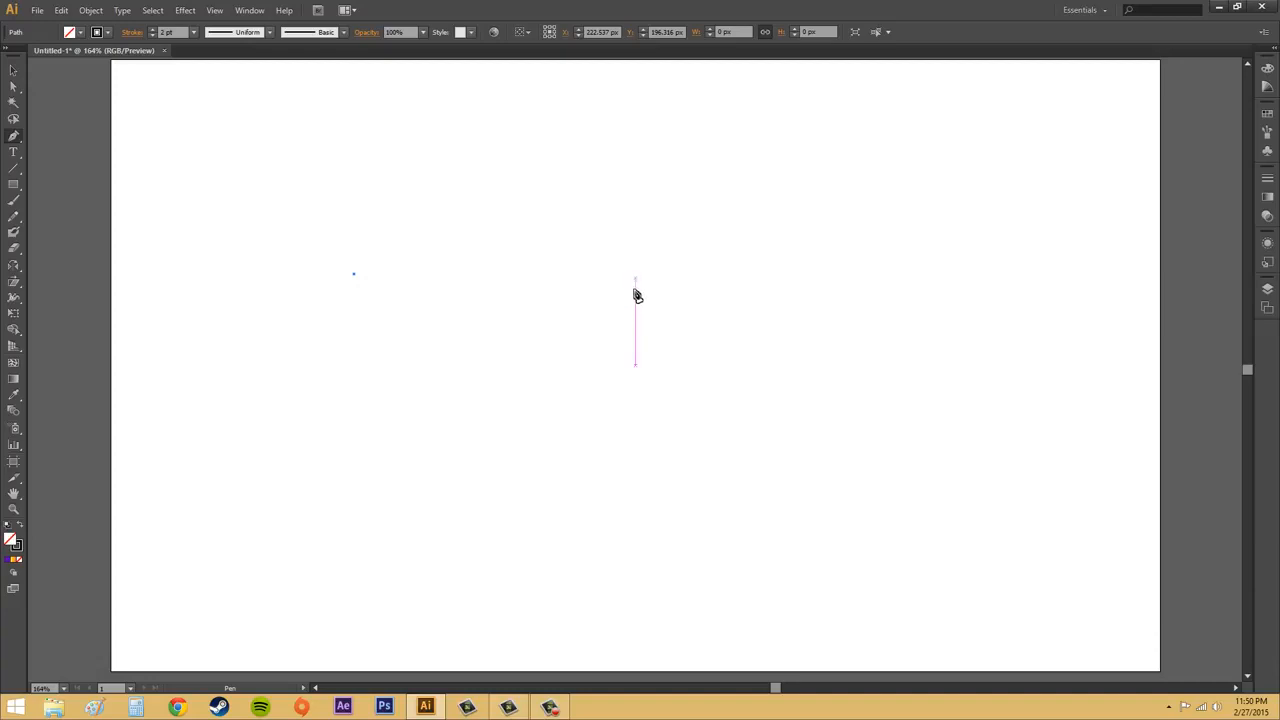
pyautogui.click(635, 280)
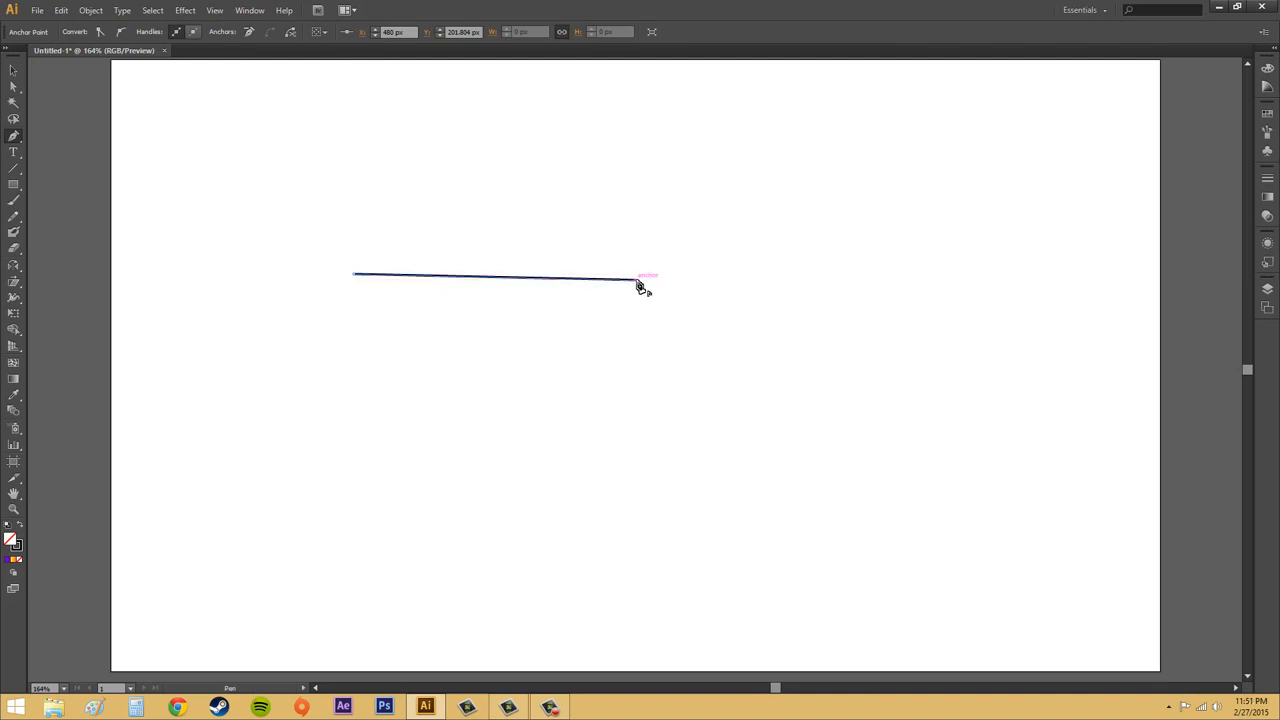
pyautogui.click(477, 471)
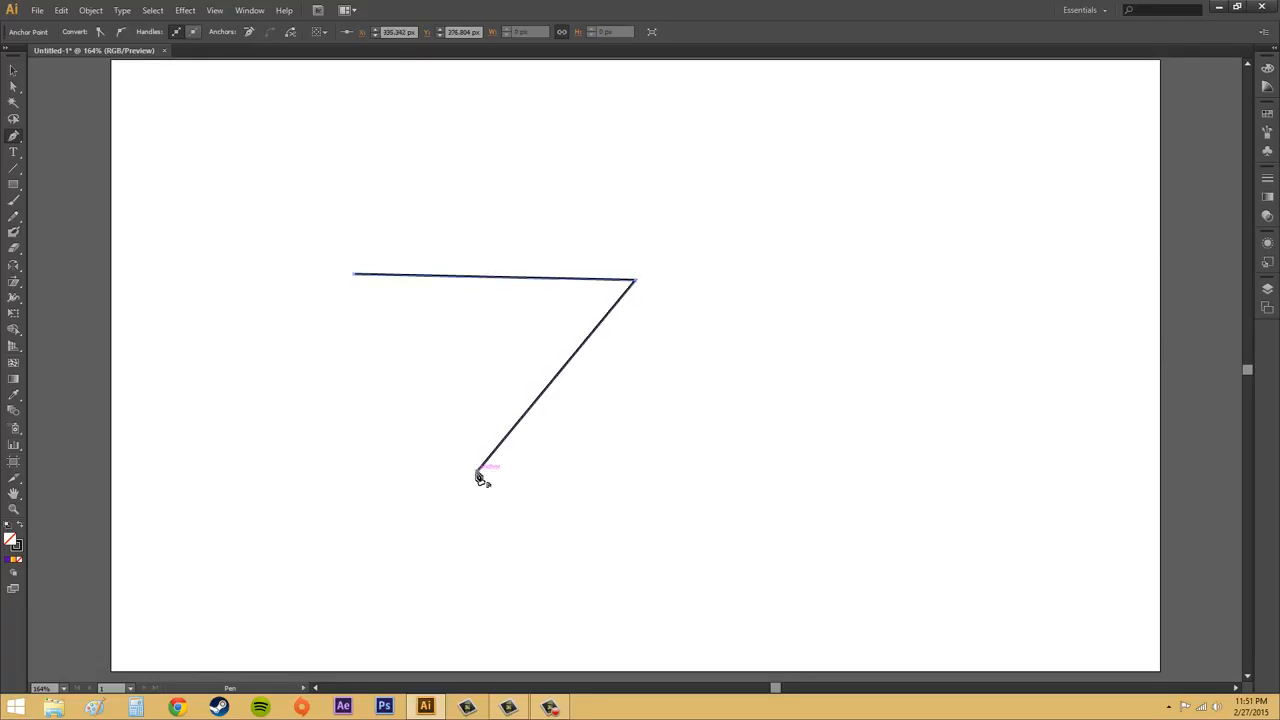
pyautogui.click(355, 276)
pyautogui.click(745, 217)
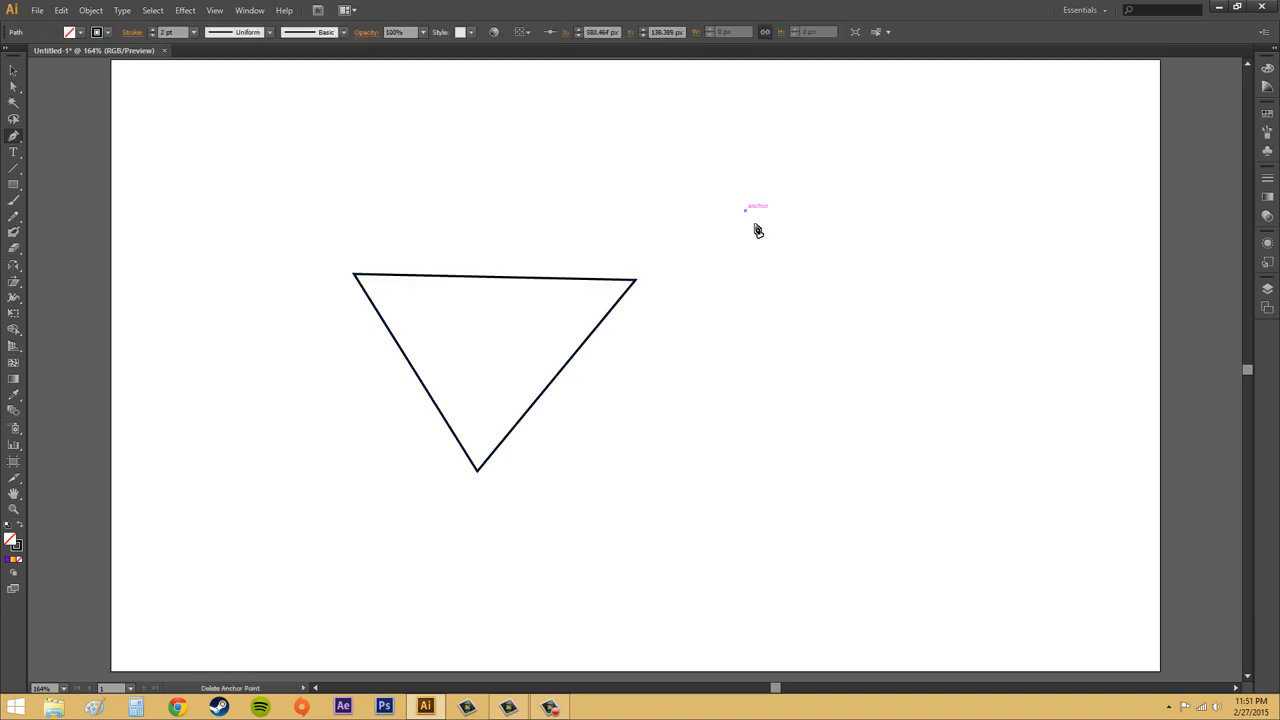
# - Draw an open V ending at its top-right point, then resume the path from that end
pyautogui.click(910, 441)
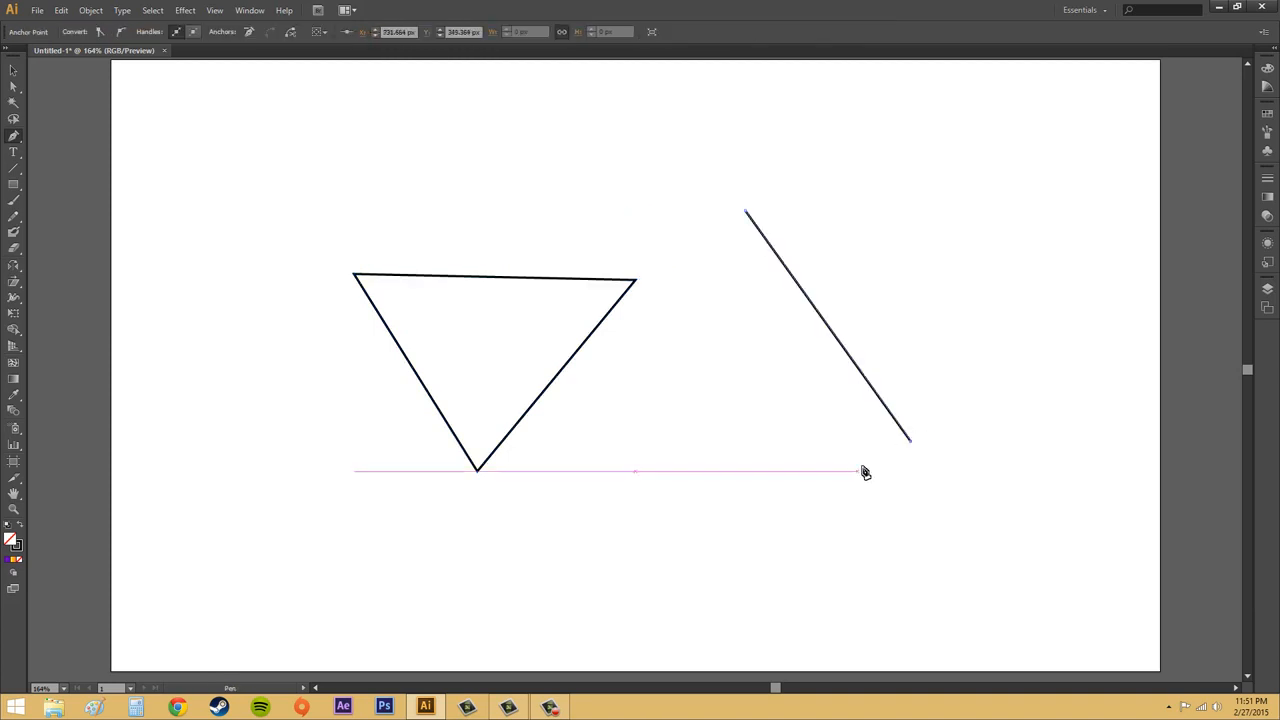
pyautogui.click(1022, 210)
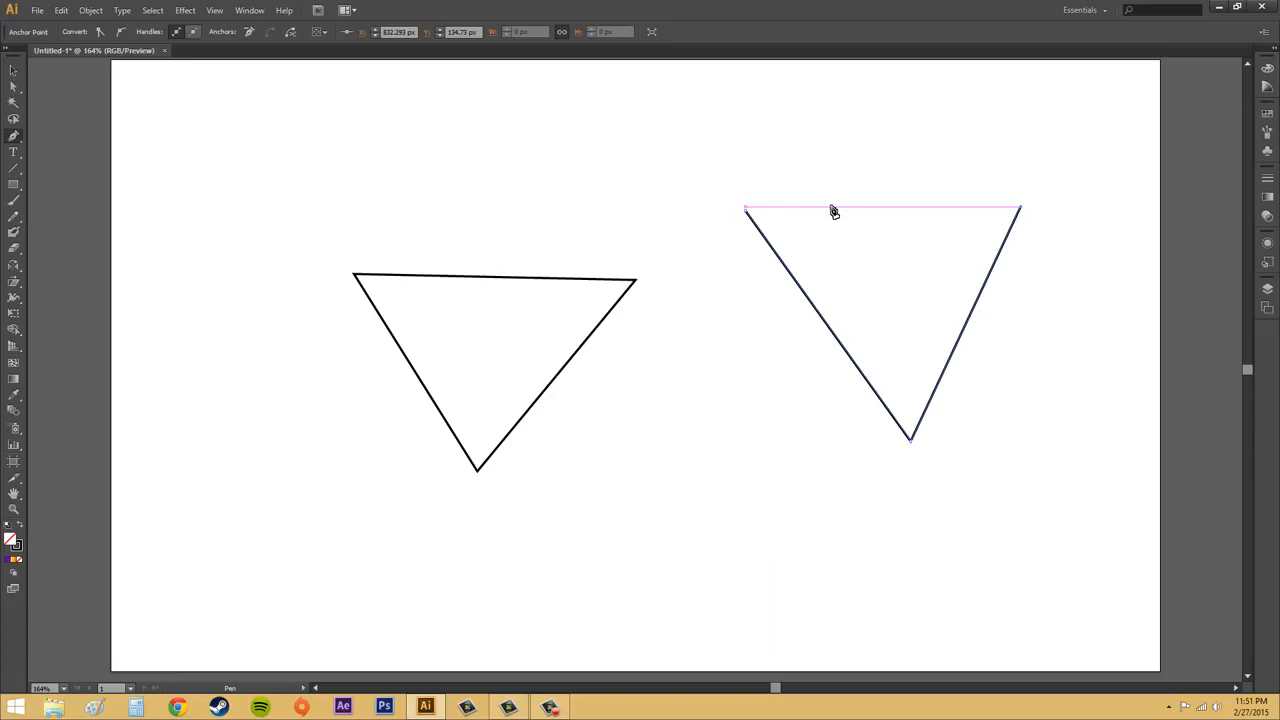
pyautogui.keyDown('ctrl'); pyautogui.click(580, 177); pyautogui.keyUp('ctrl')
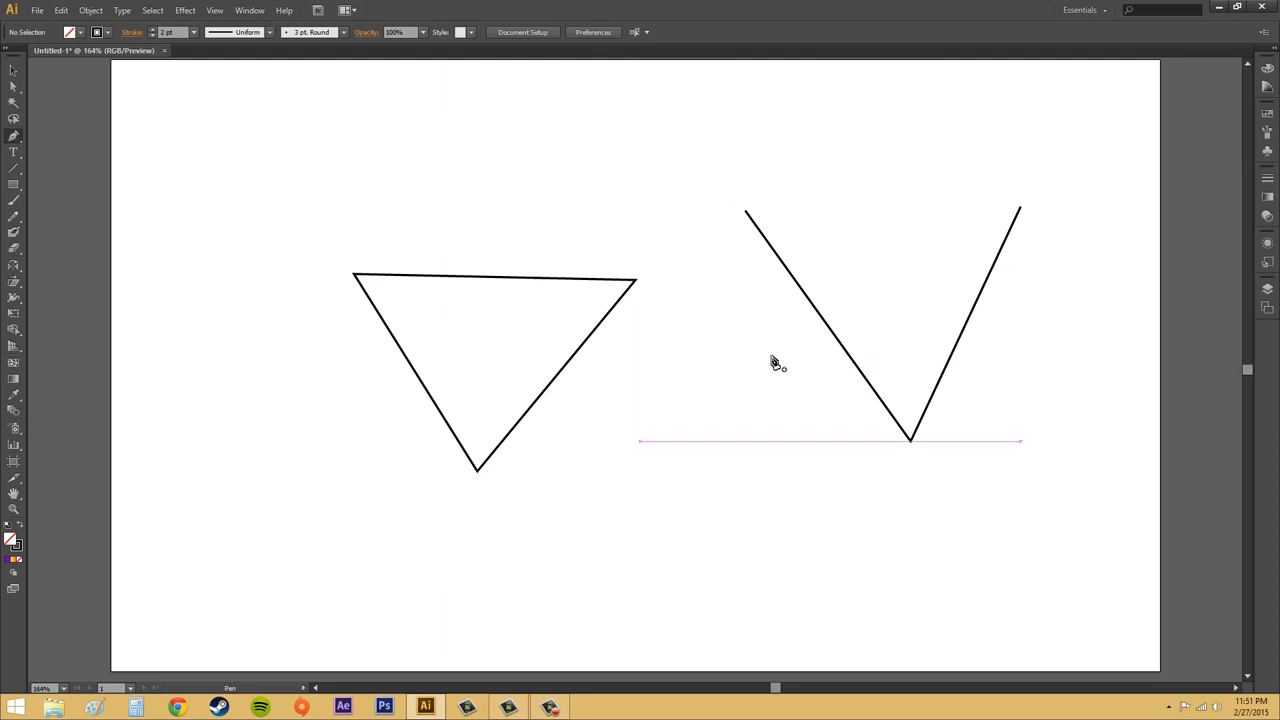
pyautogui.click(1020, 212)
# - Start the loop with a smooth left anchor and add a downward-curving arch to the right
pyautogui.moveTo(377, 597); pyautogui.dragTo(375, 545)
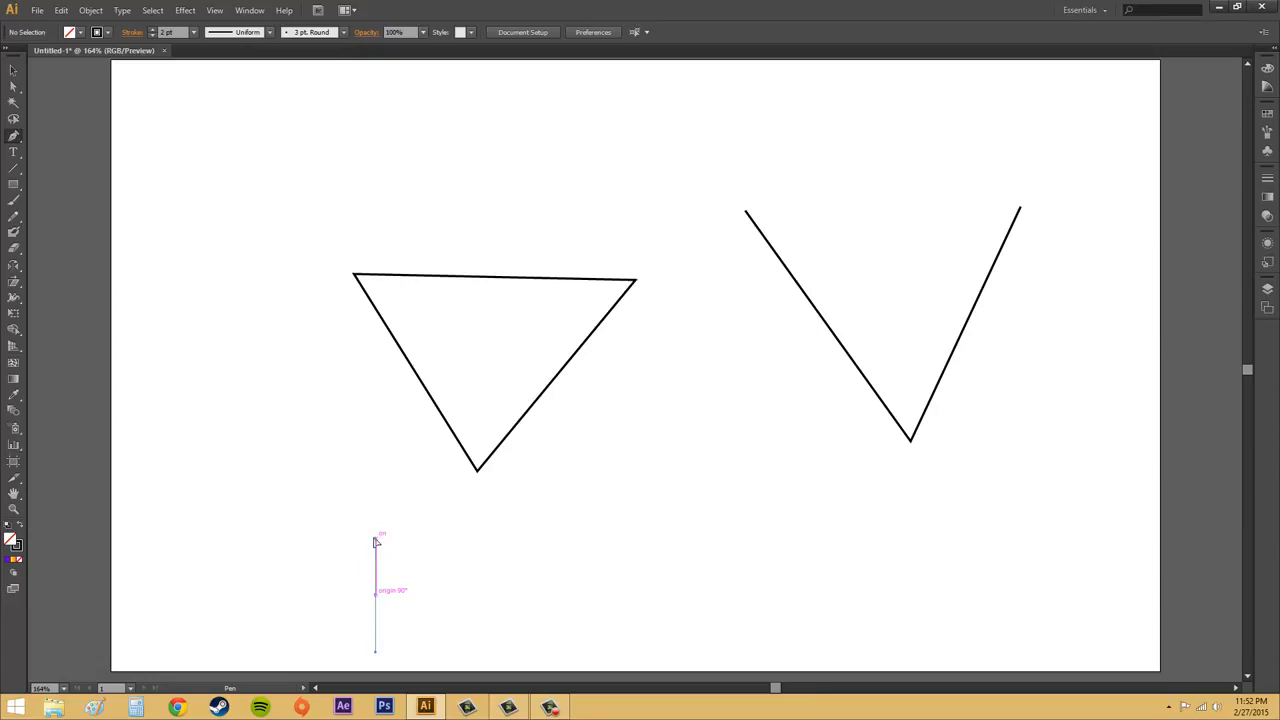
pyautogui.click(376, 540)
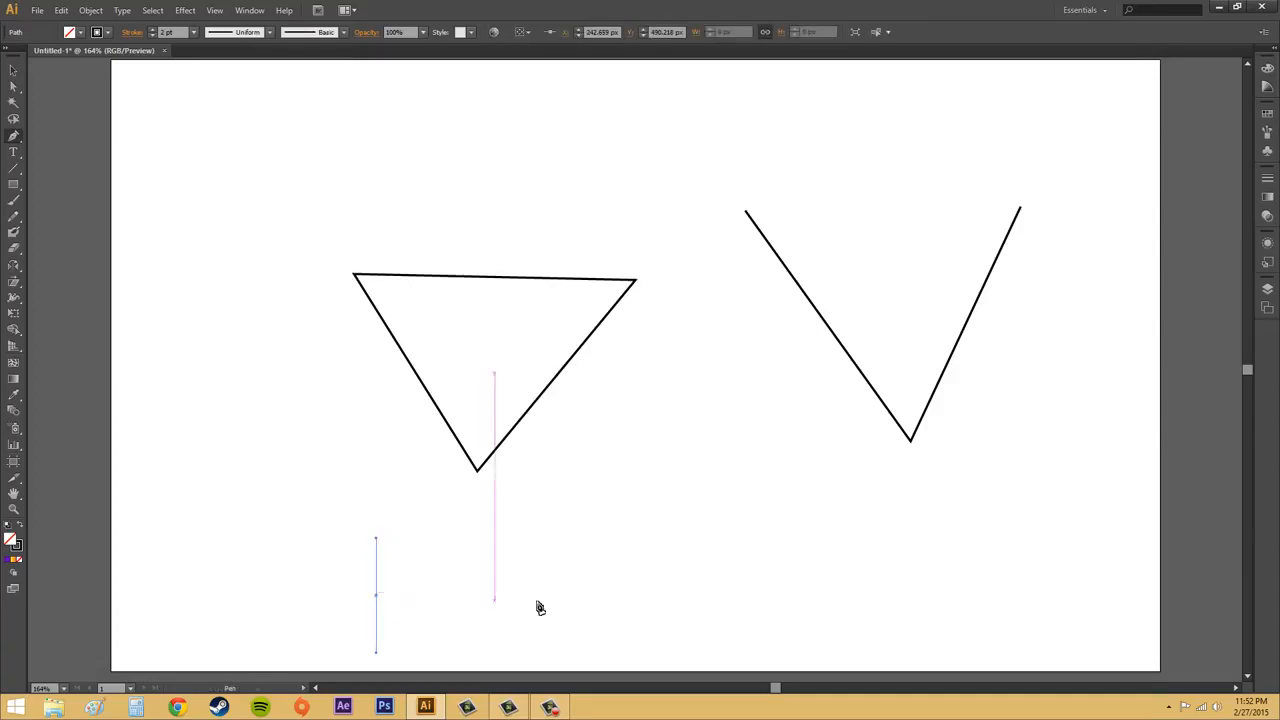
pyautogui.moveTo(600, 598)
pyautogui.mouseDown()
pyautogui.moveTo(596, 542)
pyautogui.moveTo(600, 655)
pyautogui.mouseUp()
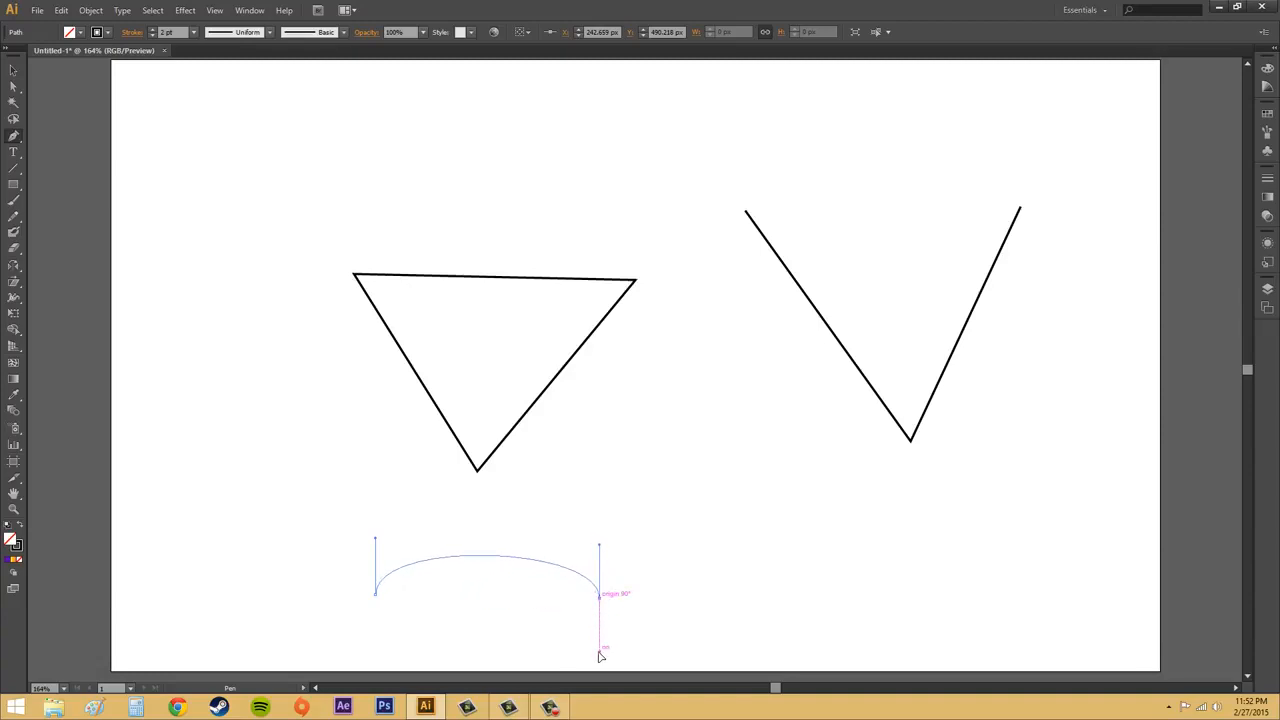
pyautogui.moveTo(600, 651)
pyautogui.mouseDown()
pyautogui.moveTo(600, 526)
pyautogui.moveTo(599, 655)
pyautogui.mouseUp()
pyautogui.moveTo(600, 656); pyautogui.dragTo(600, 656)
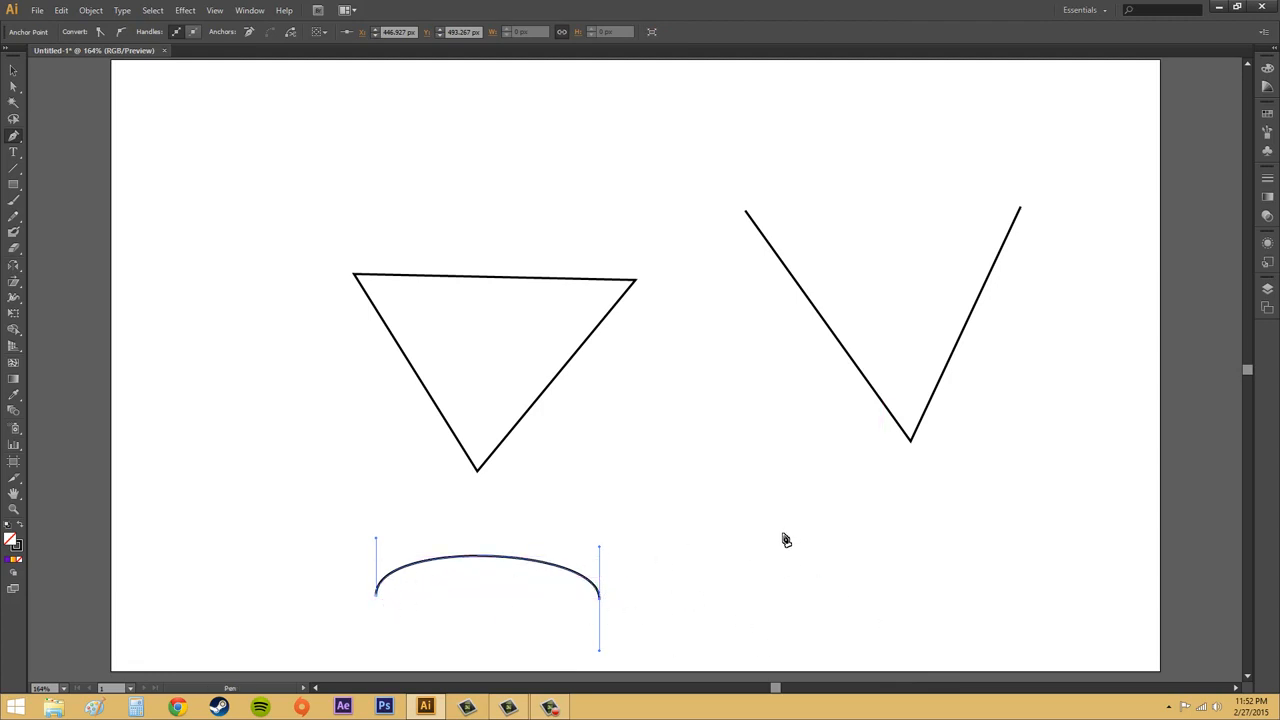
# - Curve up to the right end, back through the middle, close at the start, and deselect
pyautogui.click(752, 557)
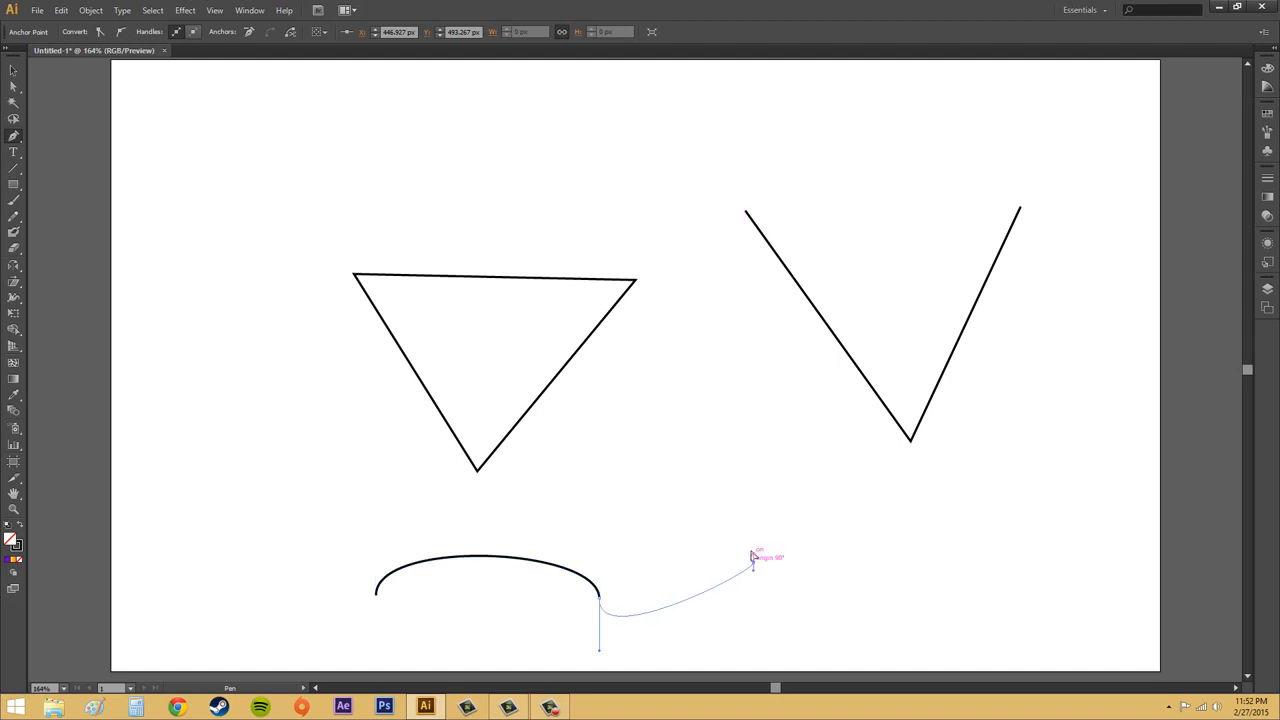
pyautogui.moveTo(752, 557)
pyautogui.mouseDown()
pyautogui.moveTo(749, 526)
pyautogui.moveTo(763, 512)
pyautogui.moveTo(753, 515)
pyautogui.mouseUp()
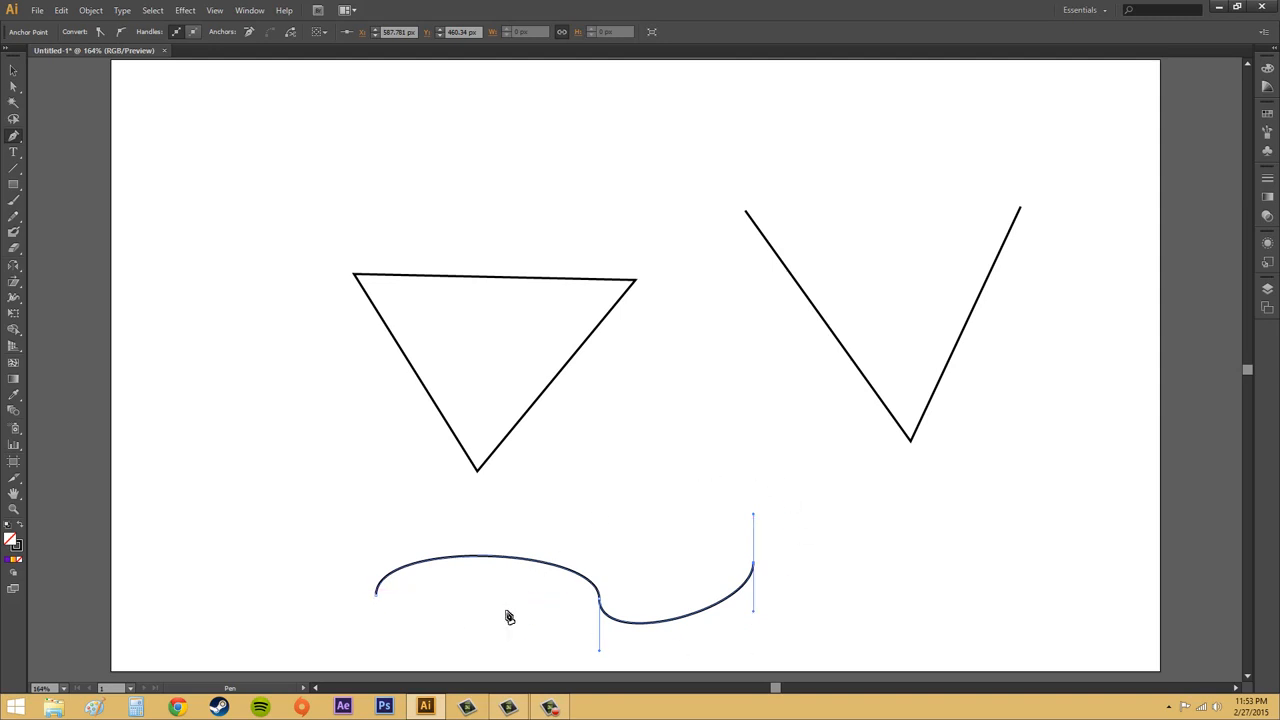
pyautogui.moveTo(543, 603); pyautogui.dragTo(544, 660)
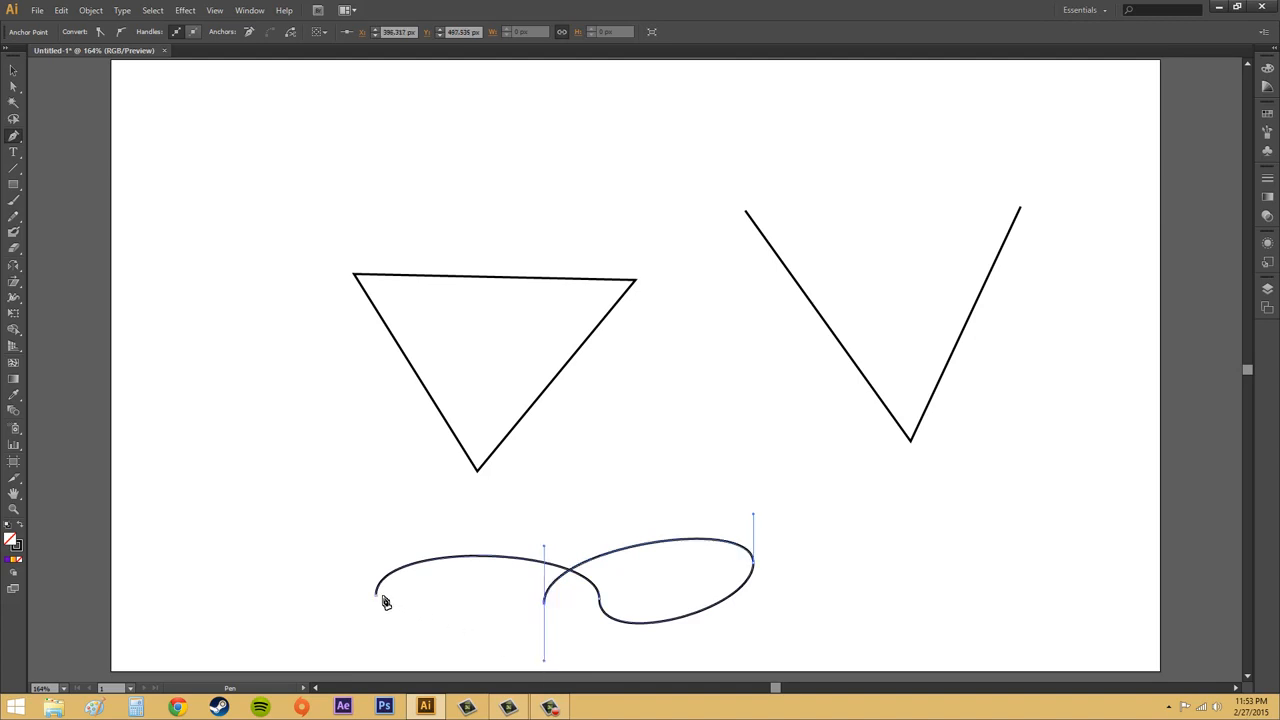
pyautogui.moveTo(378, 600); pyautogui.dragTo(377, 538)
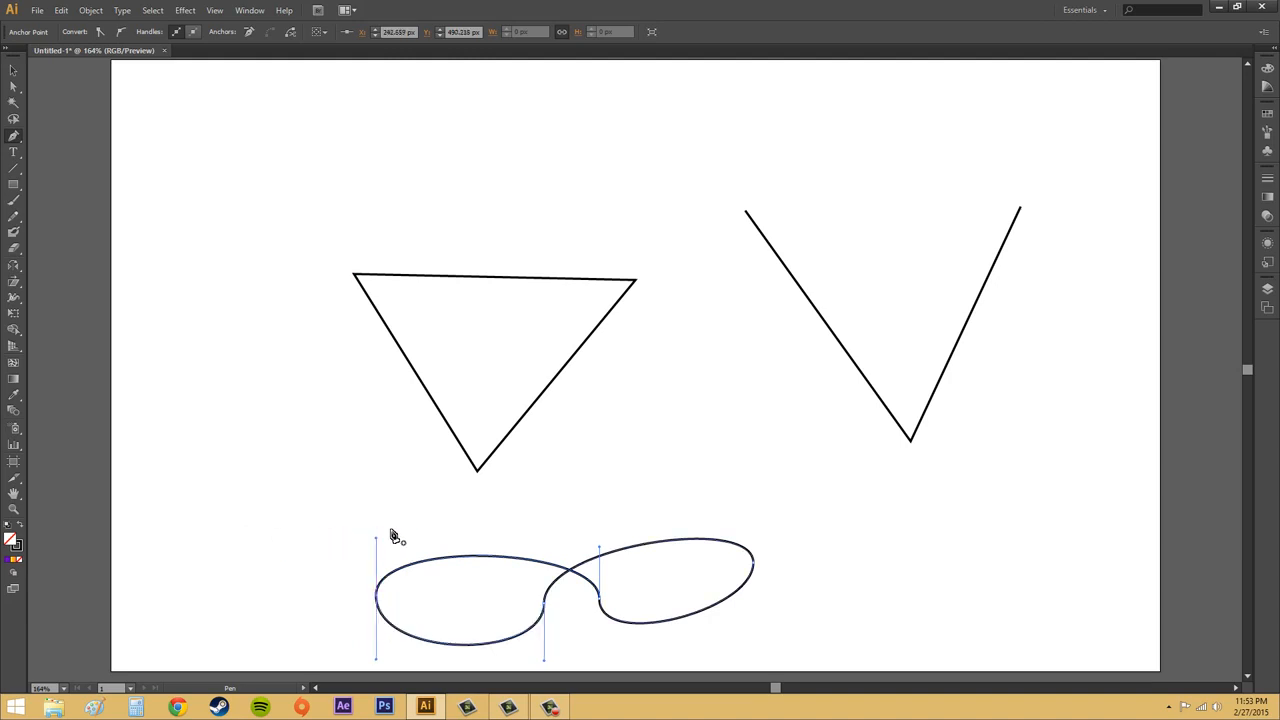
pyautogui.click(13, 70)
pyautogui.click(275, 441)
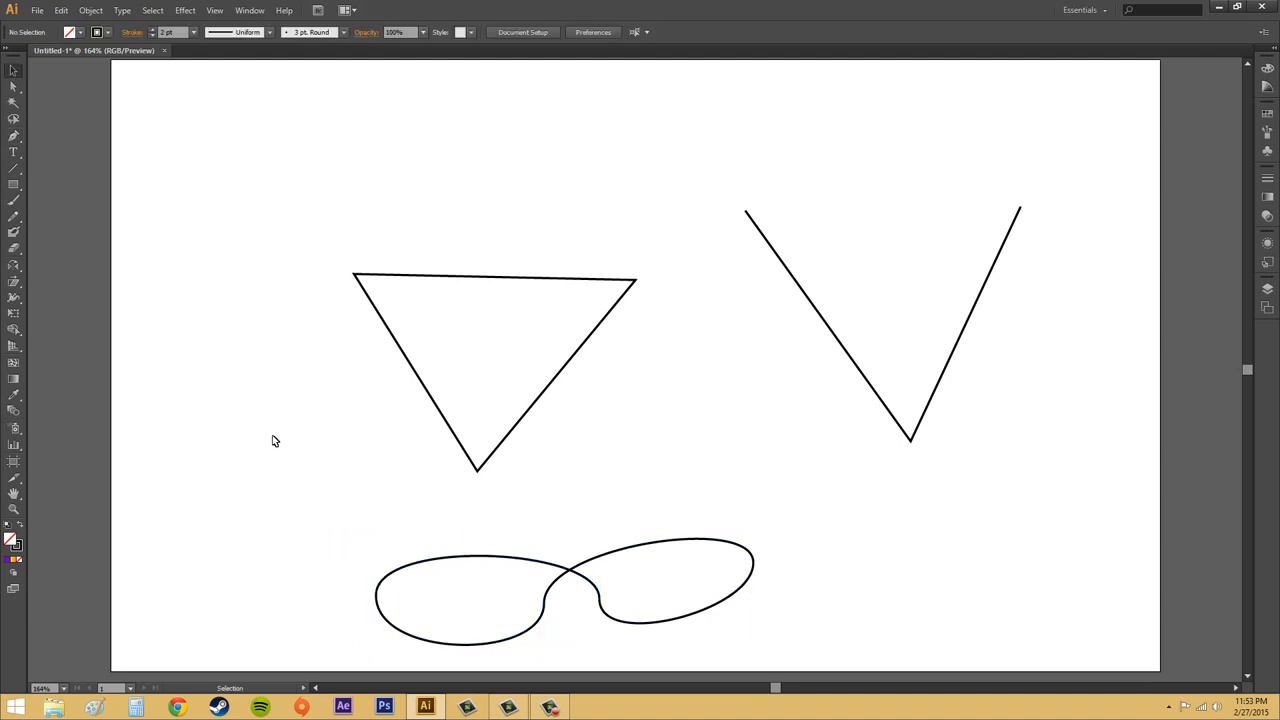
# - Select the figure-eight path on the artboard with the Selection tool
pyautogui.click(584, 580)
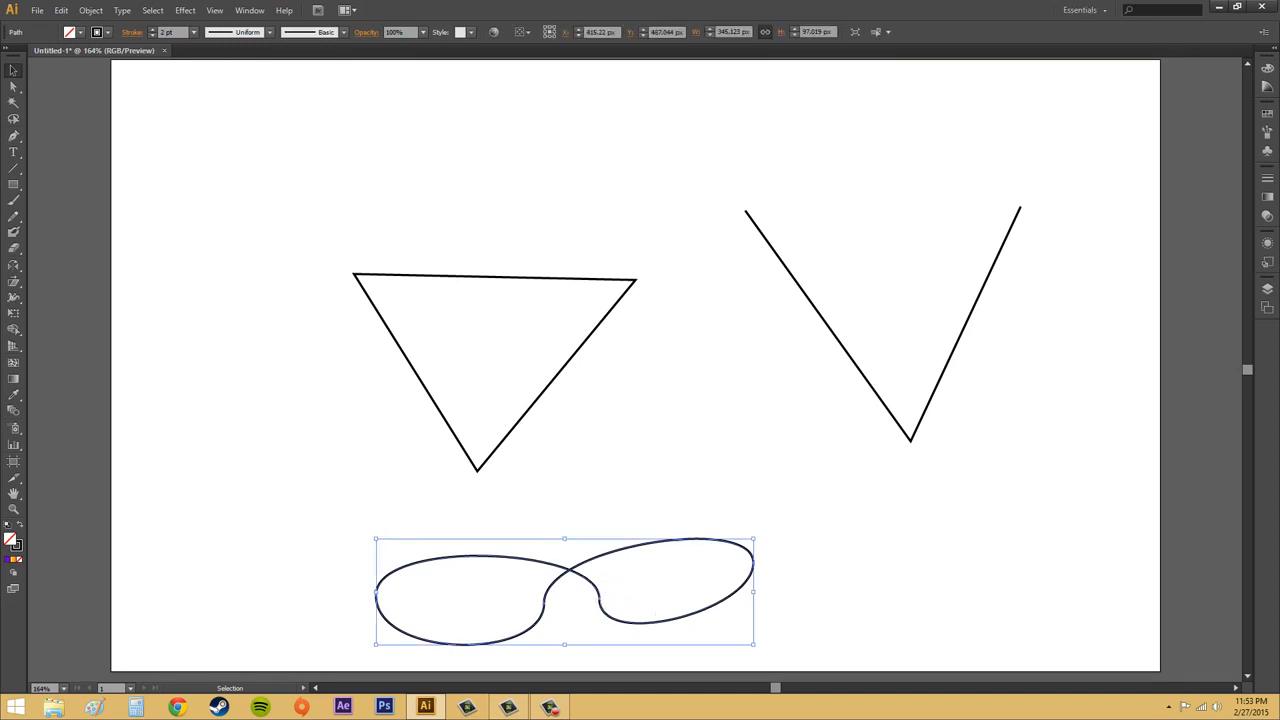
pyautogui.press('F10')
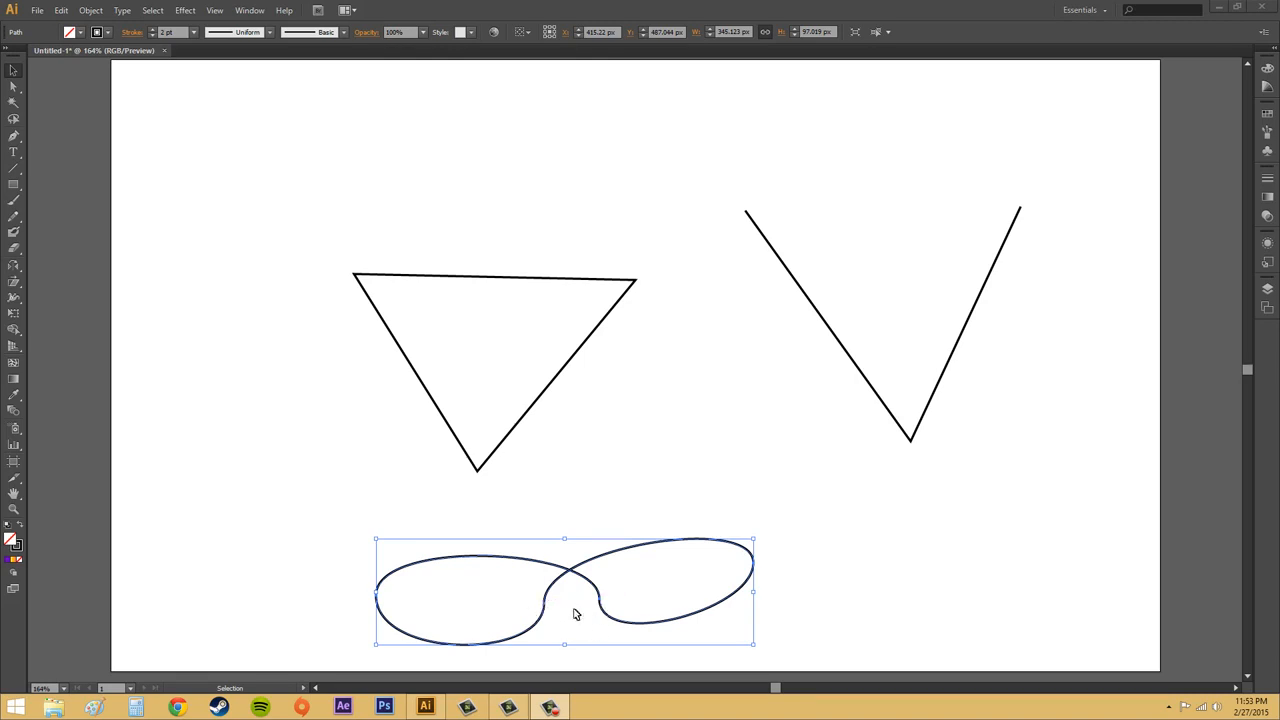
# - Reshape the handles at the figure-eight's crossing anchors, undoing one distortion of the right loop
pyautogui.click(14, 88)
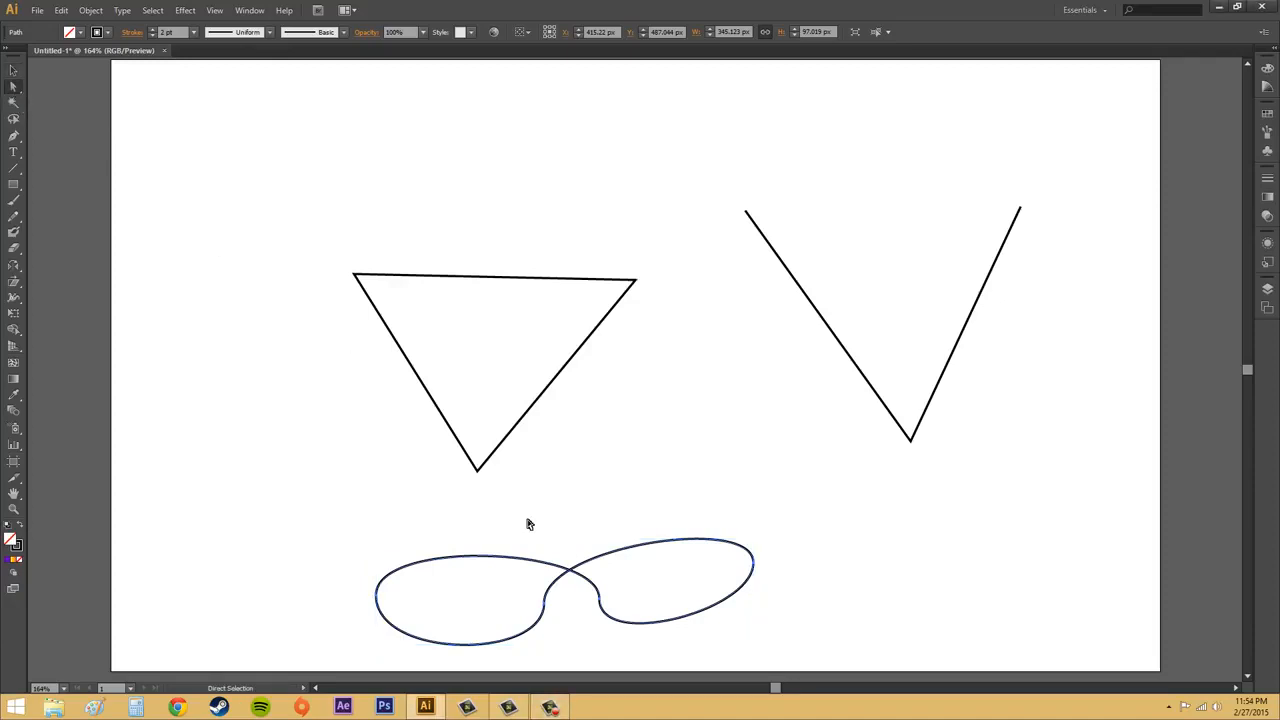
pyautogui.click(601, 601)
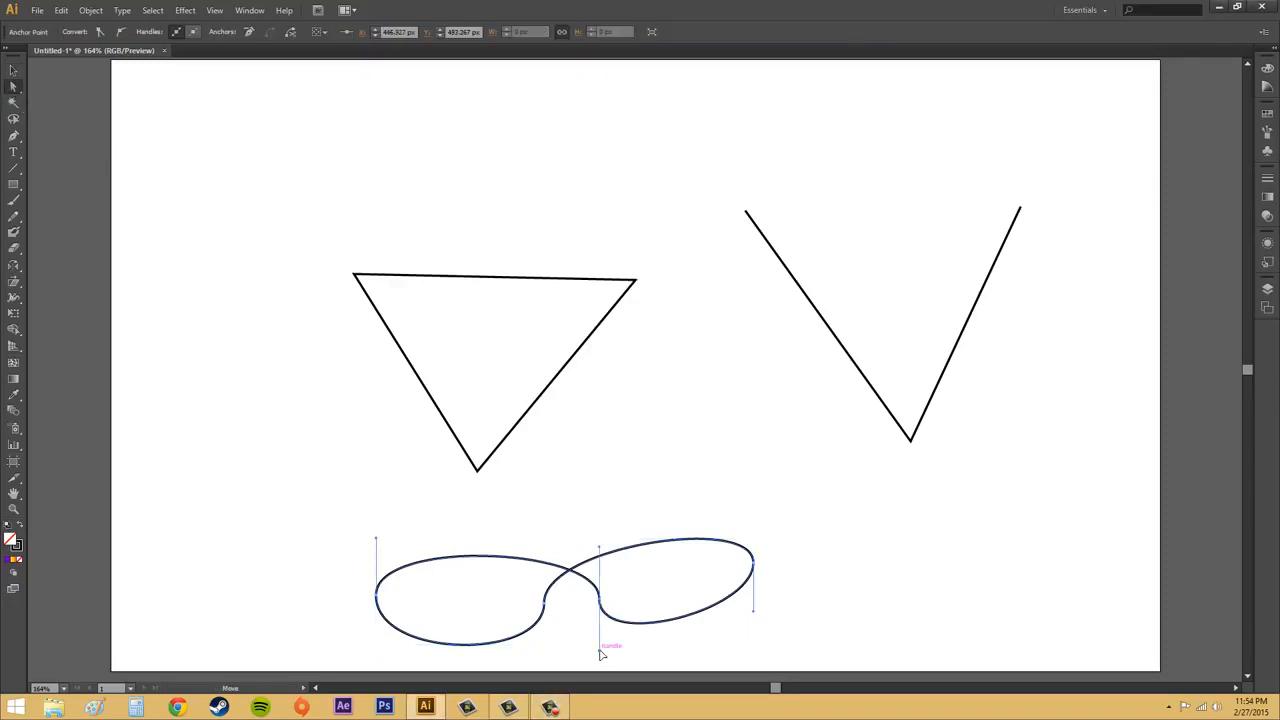
pyautogui.moveTo(601, 653); pyautogui.dragTo(635, 645)
pyautogui.click(546, 604)
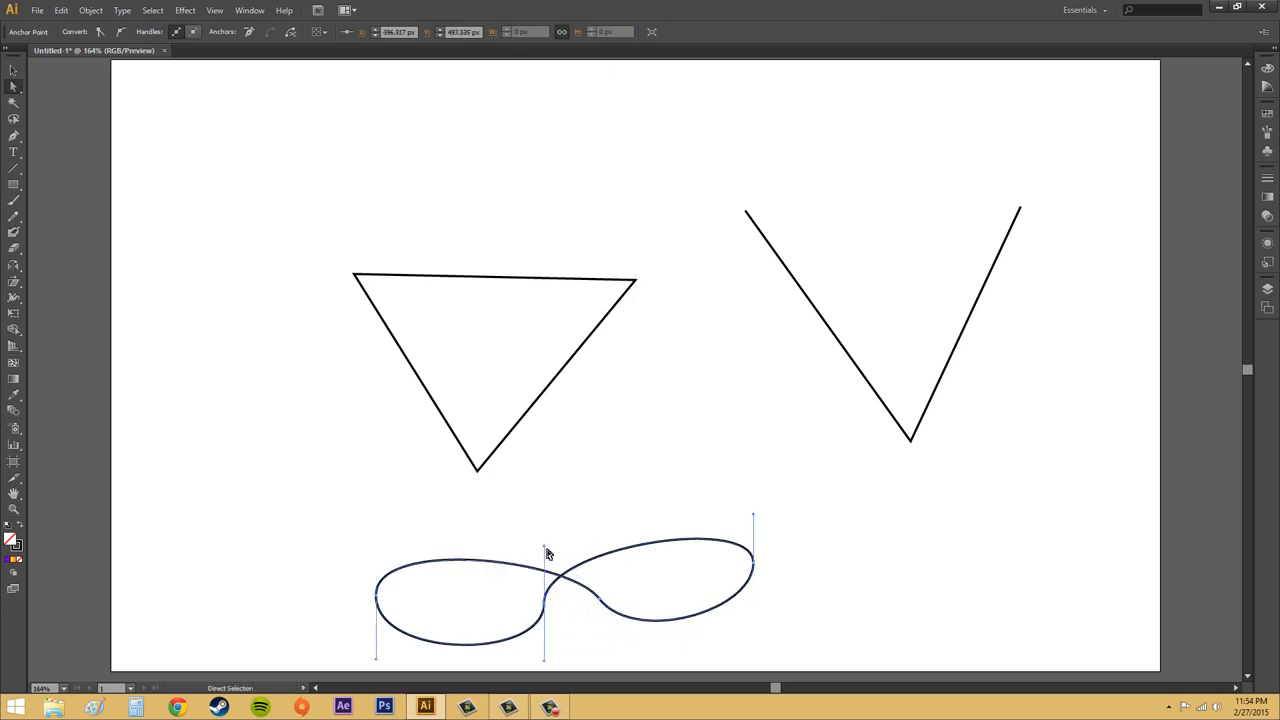
pyautogui.moveTo(549, 543); pyautogui.dragTo(586, 567)
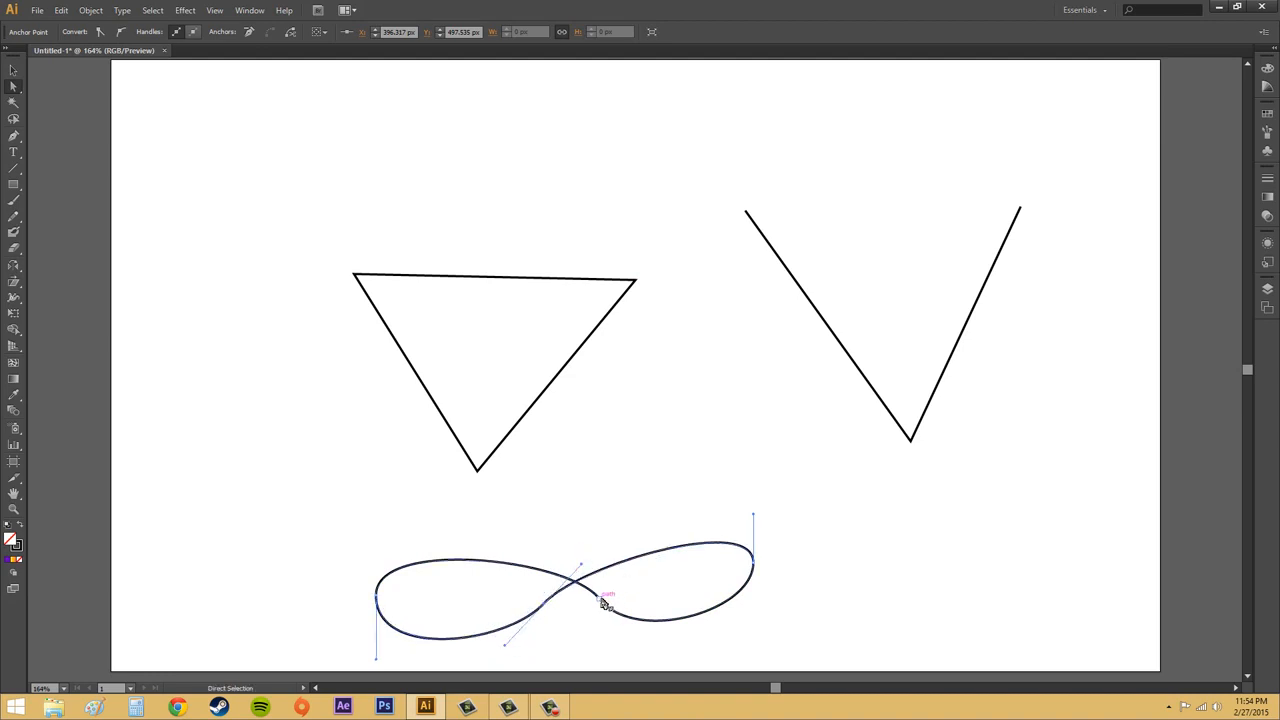
pyautogui.click(600, 601)
pyautogui.moveTo(568, 559); pyautogui.dragTo(562, 562)
pyautogui.moveTo(600, 601); pyautogui.dragTo(585, 618)
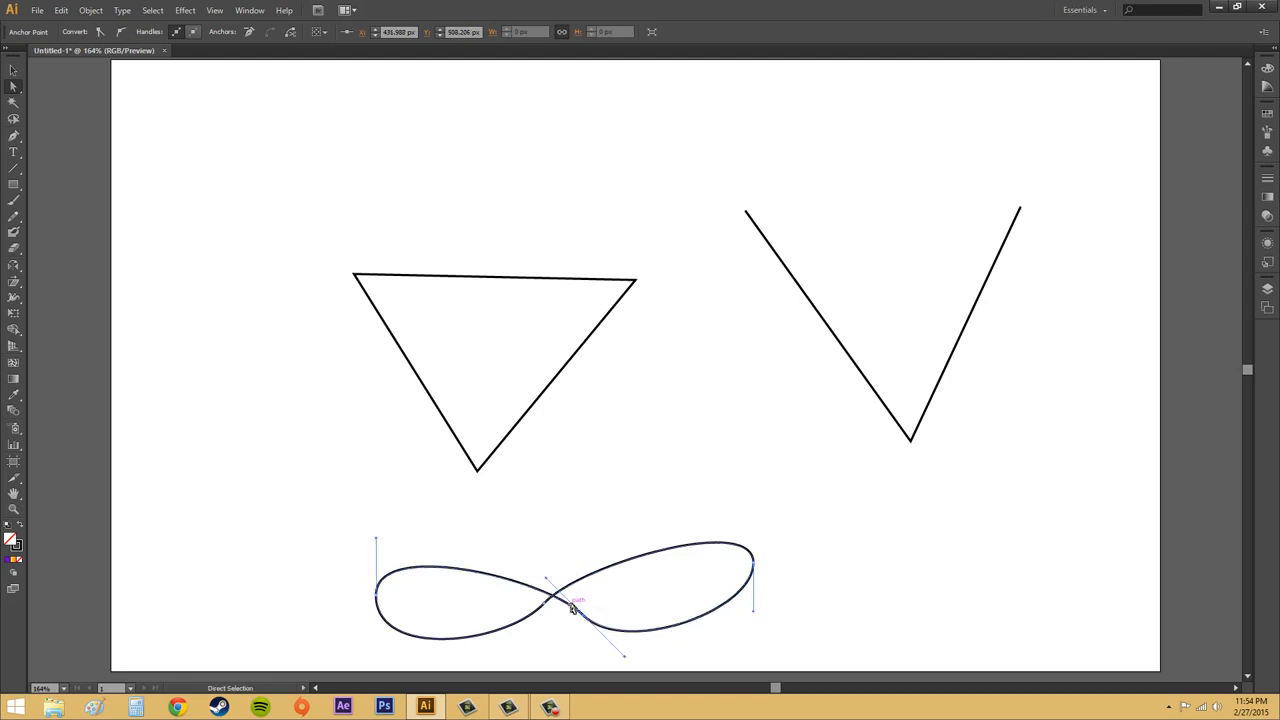
pyautogui.moveTo(543, 606); pyautogui.dragTo(594, 606)
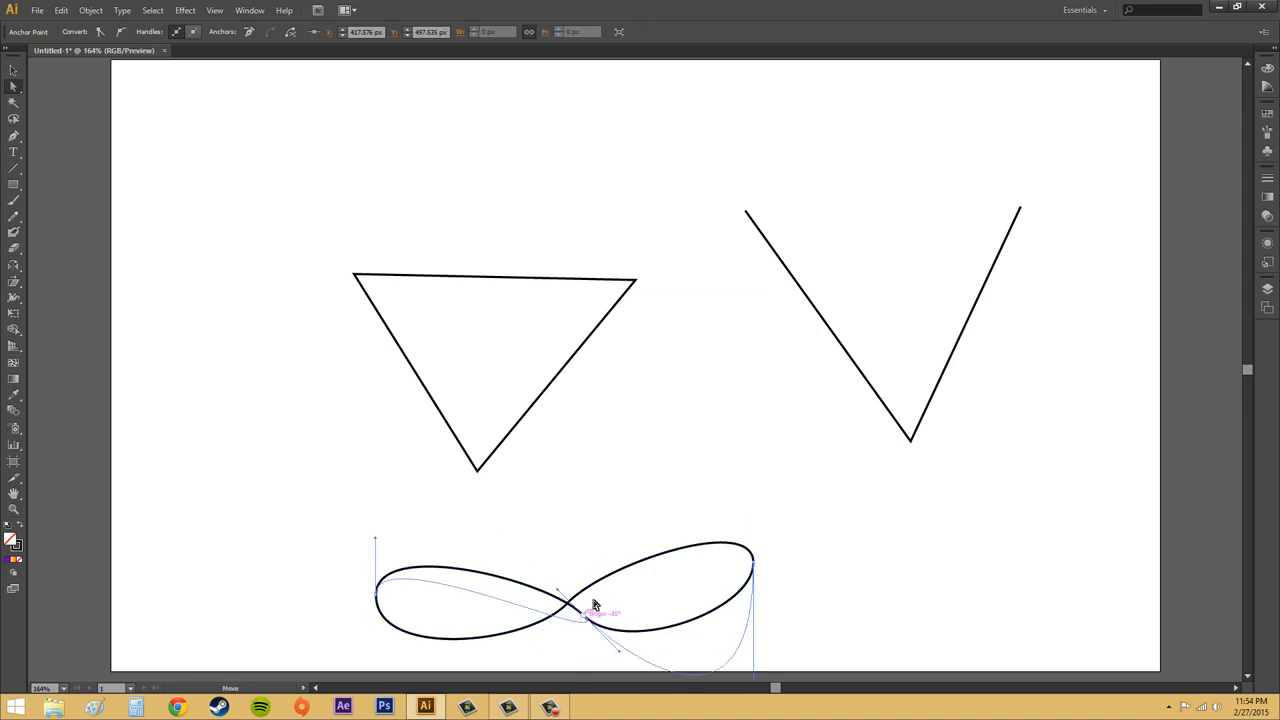
pyautogui.hotkey('ctrl', 'z')
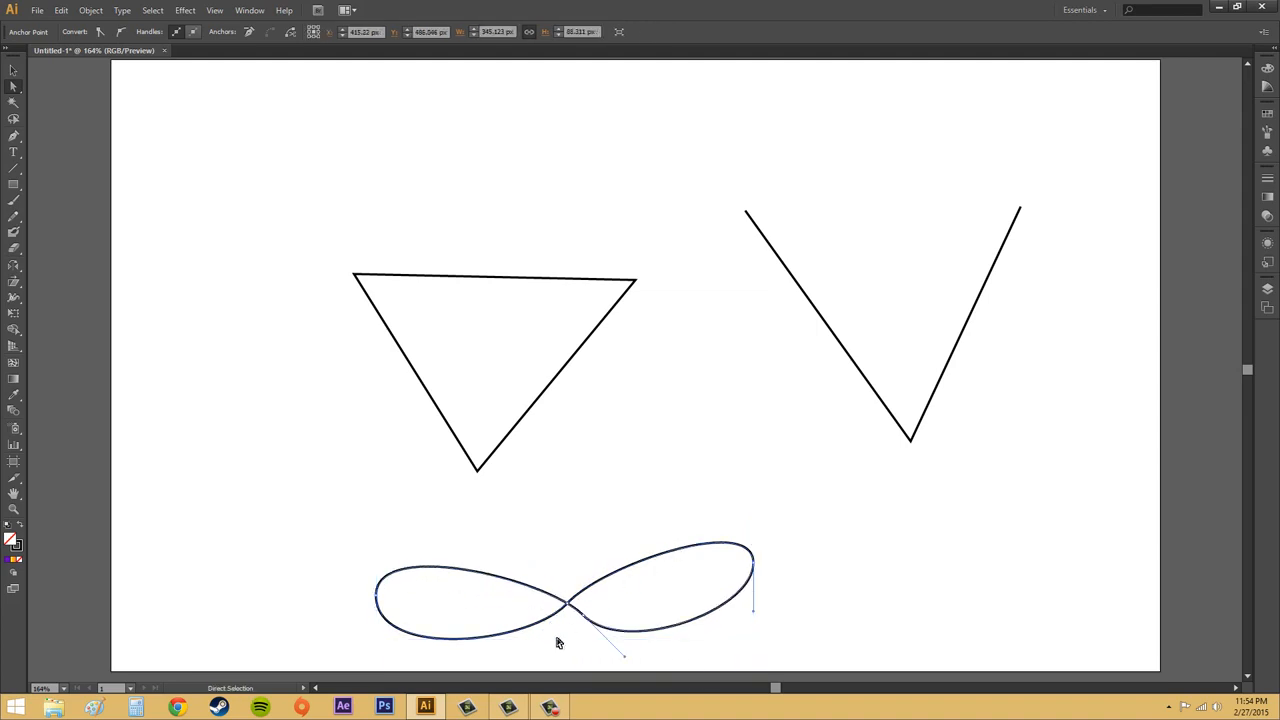
pyautogui.moveTo(586, 614); pyautogui.dragTo(568, 606)
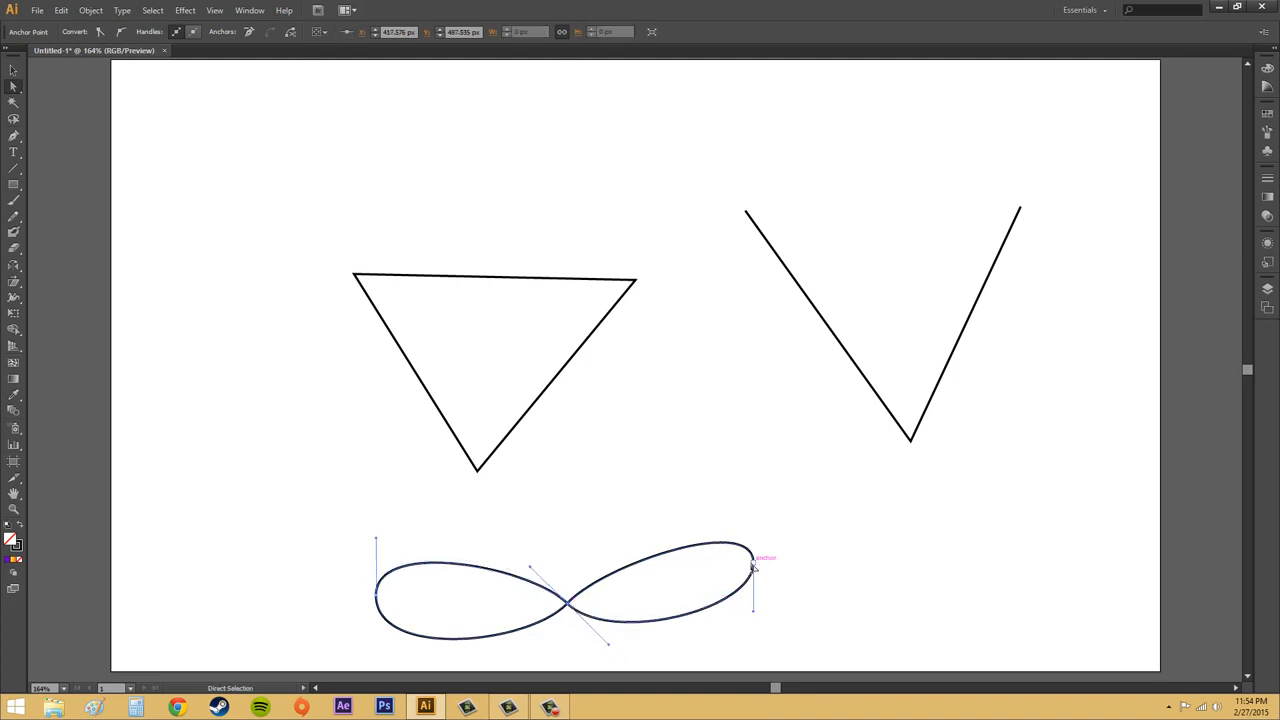
# - Adjust the right end, flatten the left loop's curves, and pull its left end inward
pyautogui.moveTo(753, 566); pyautogui.dragTo(753, 597)
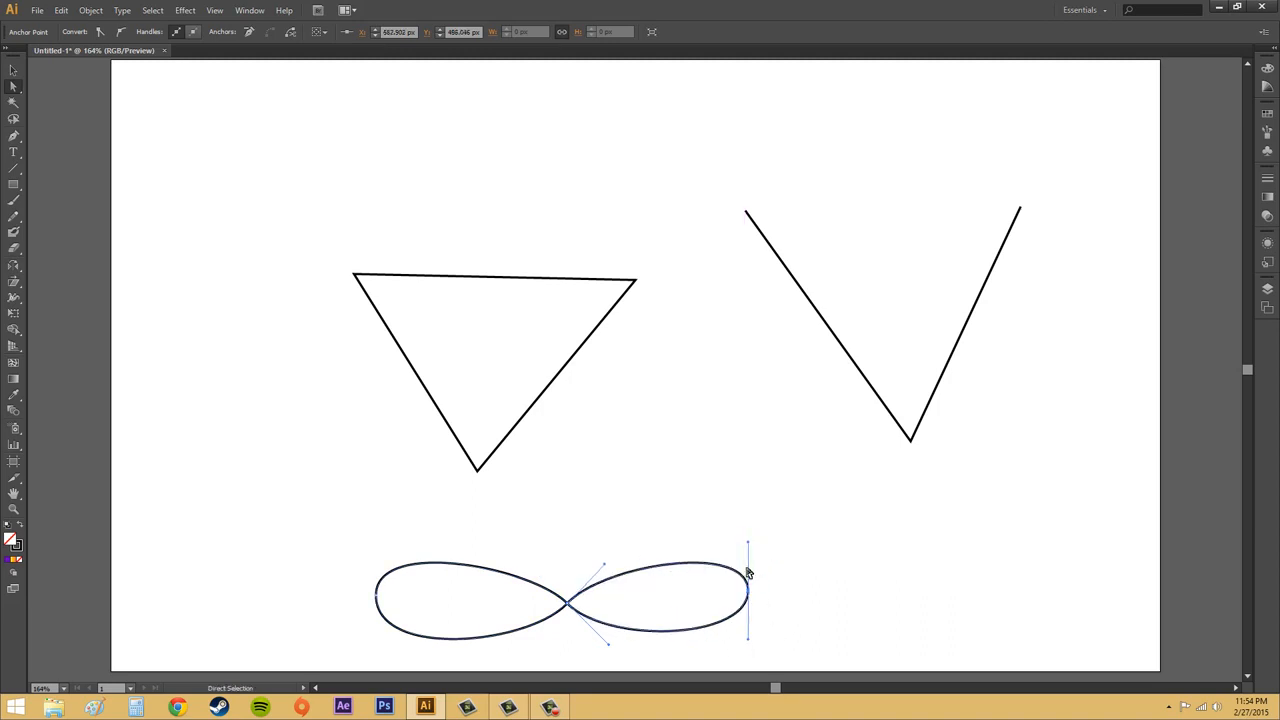
pyautogui.click(378, 598)
pyautogui.moveTo(376, 662); pyautogui.dragTo(377, 649)
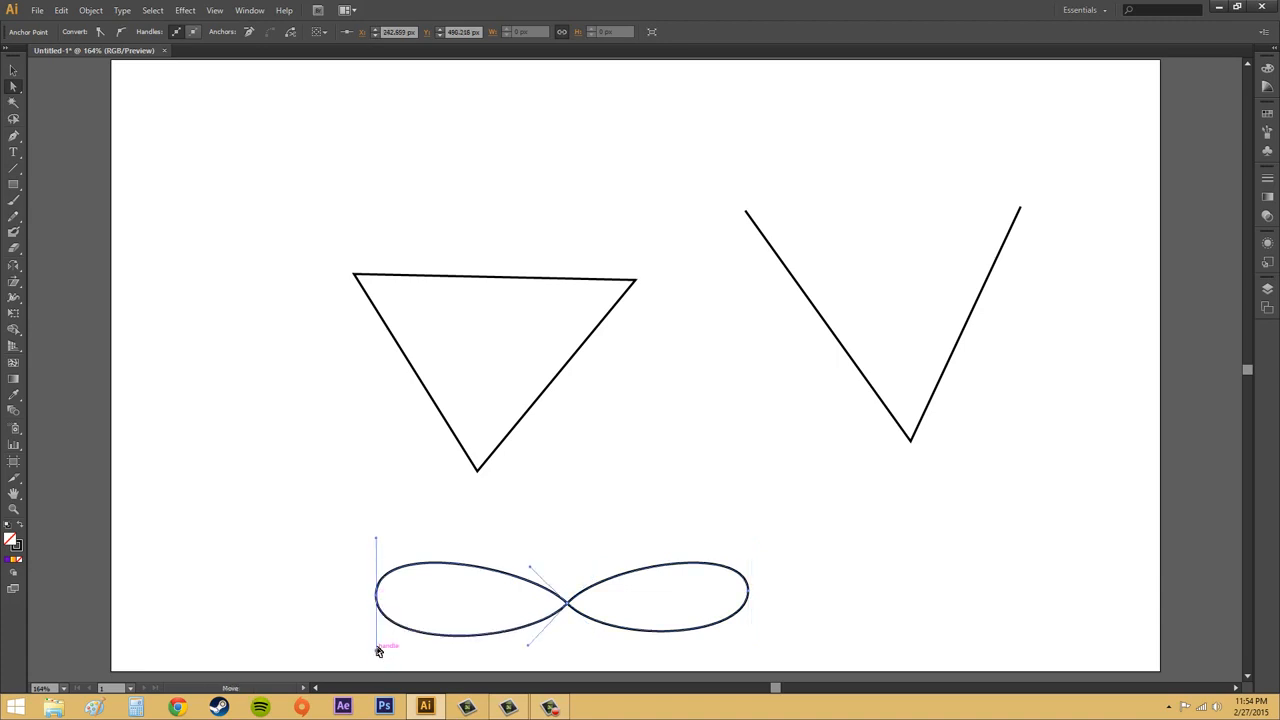
pyautogui.moveTo(376, 540); pyautogui.dragTo(376, 545)
pyautogui.moveTo(378, 597); pyautogui.dragTo(418, 602)
# - Deselect and reselect the figure-eight to review its points, then open the Pen tool flyout
pyautogui.click(872, 583)
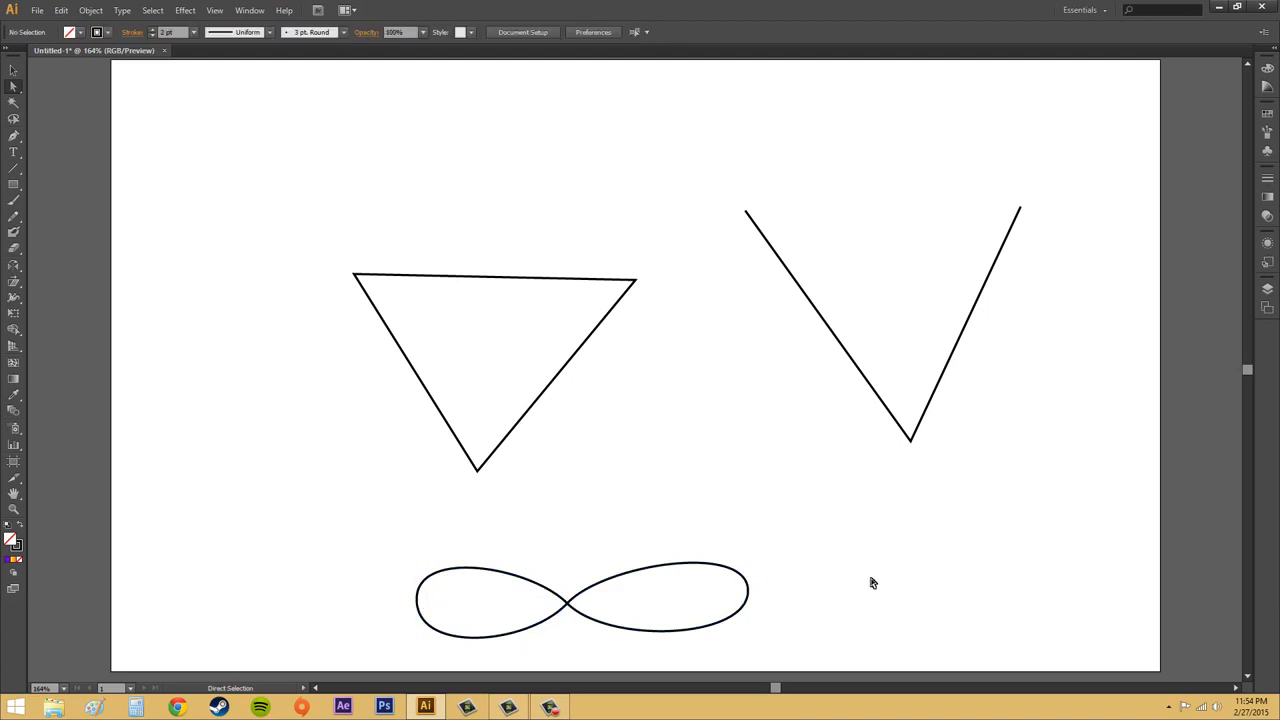
pyautogui.click(654, 566)
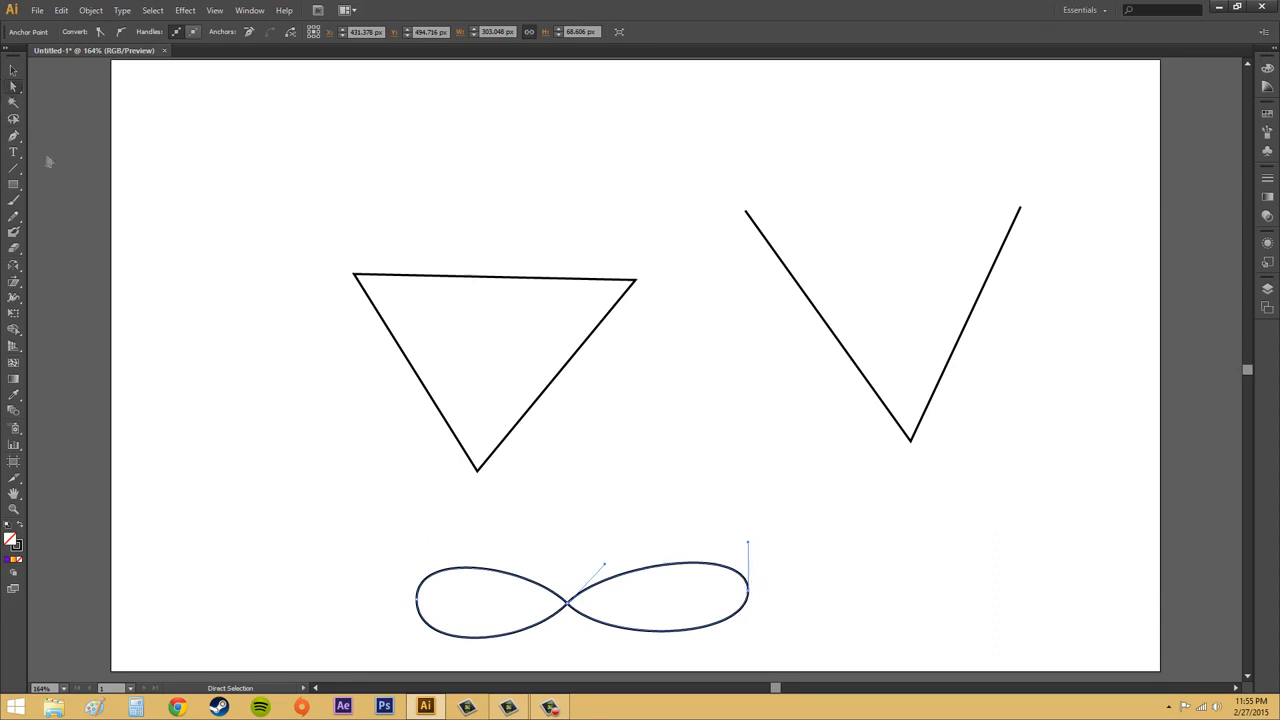
pyautogui.click(14, 137)
pyautogui.click(15, 139)
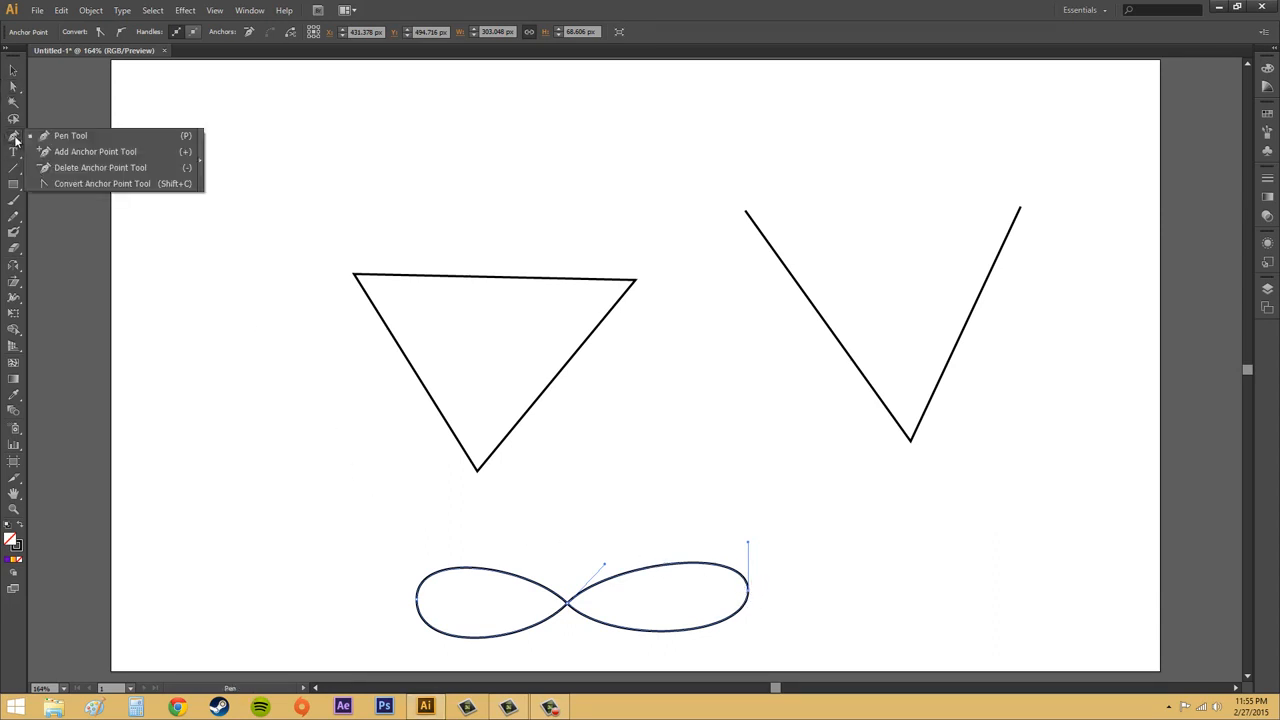
# - Add an anchor to the triangle's top edge and drag it upward into a diamond peak
pyautogui.click(96, 152)
pyautogui.click(508, 279)
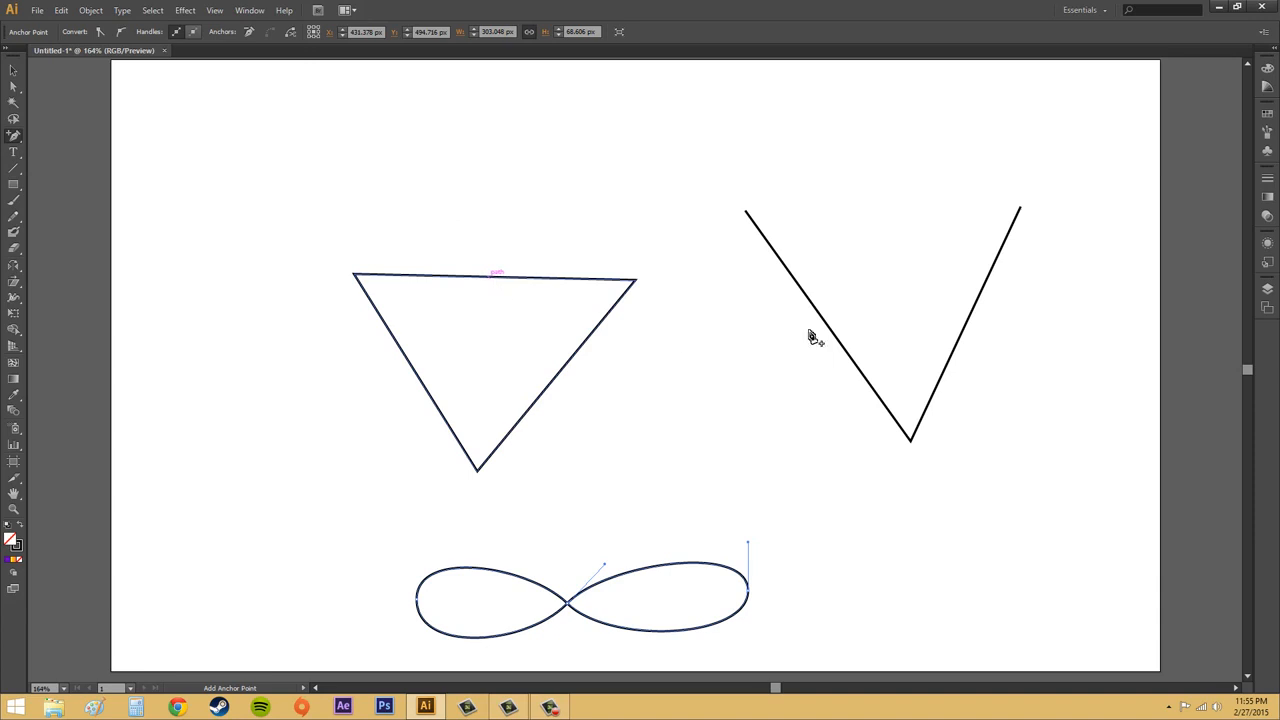
pyautogui.click(490, 278)
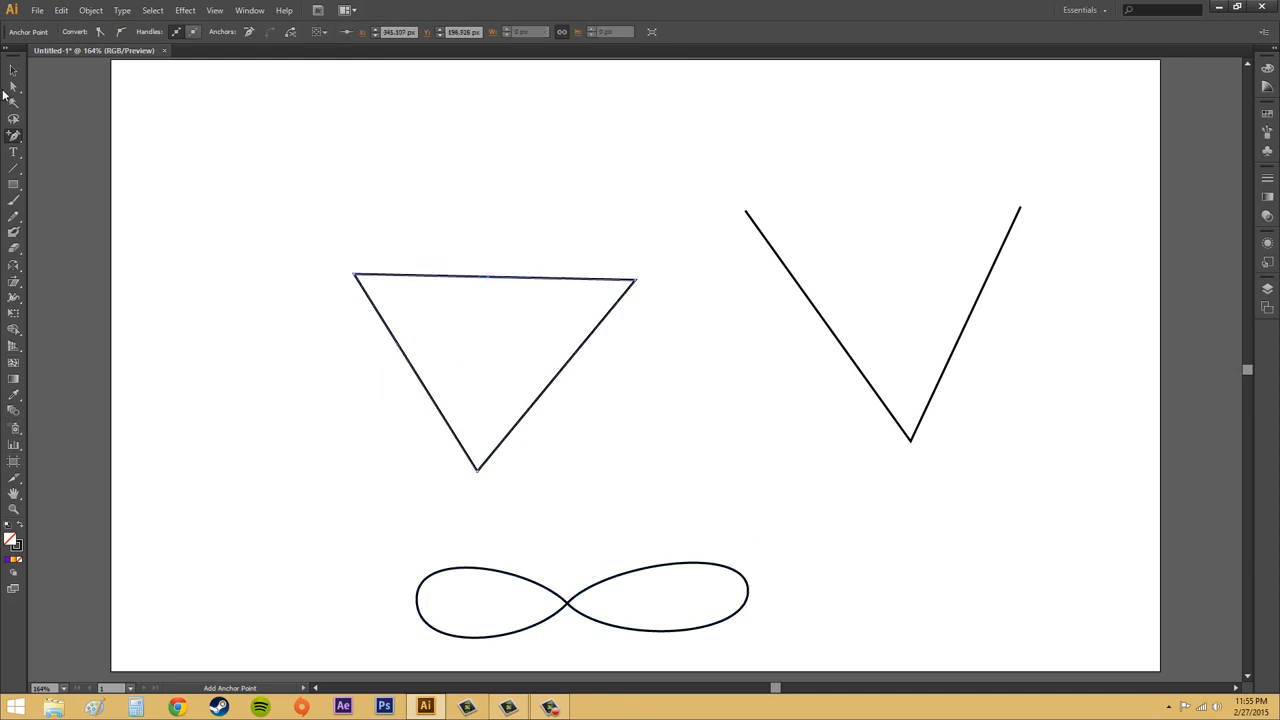
pyautogui.press('a')
pyautogui.click(489, 283)
pyautogui.moveTo(489, 278); pyautogui.dragTo(500, 130)
# - Deselect and reselect the diamond, then choose the Delete Anchor Point tool
pyautogui.click(692, 368)
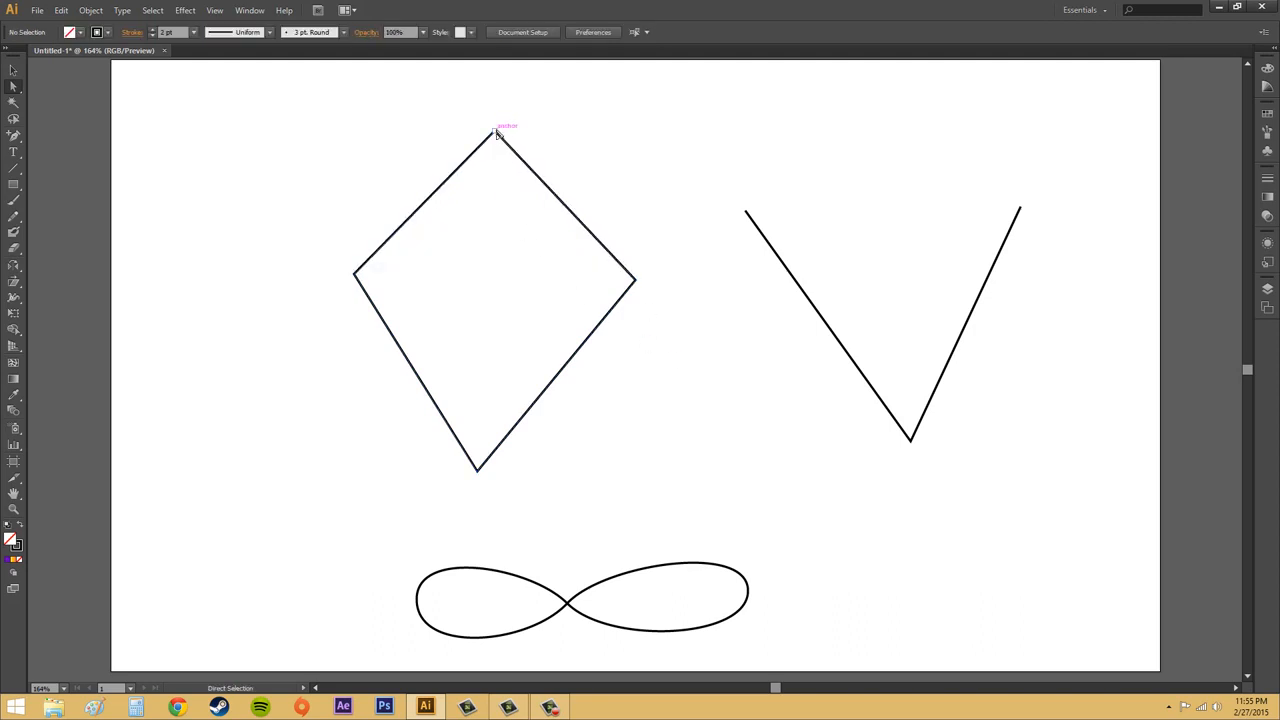
pyautogui.click(497, 133)
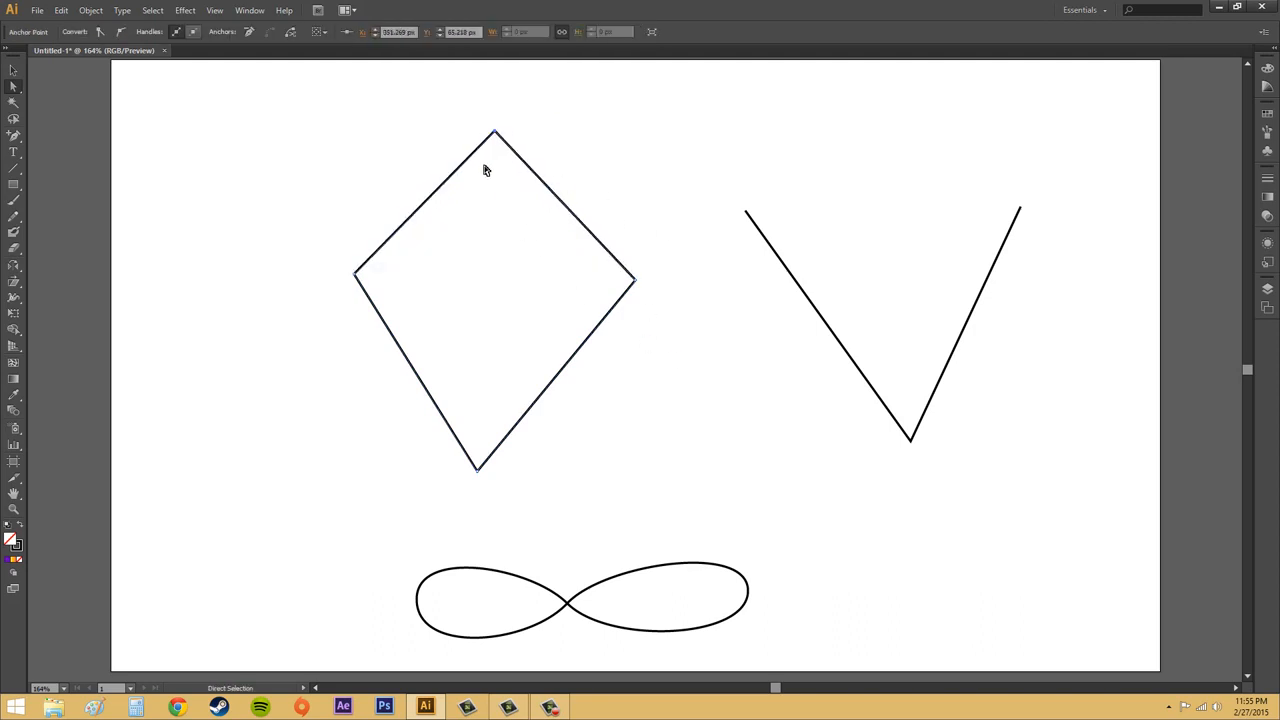
pyautogui.moveTo(13, 135); pyautogui.dragTo(70, 175)
# - Delete the diamond's top peak anchor and dismiss the warning from an extra deletion attempt
pyautogui.click(495, 132)
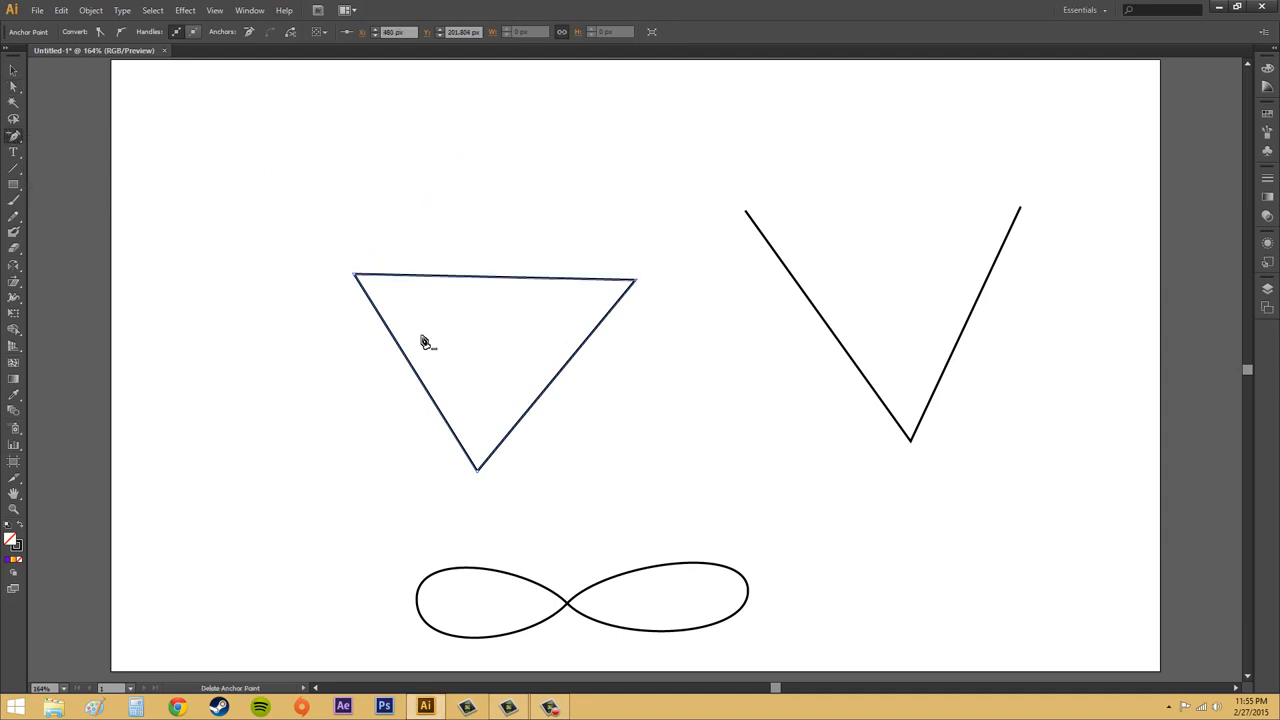
pyautogui.click(497, 277)
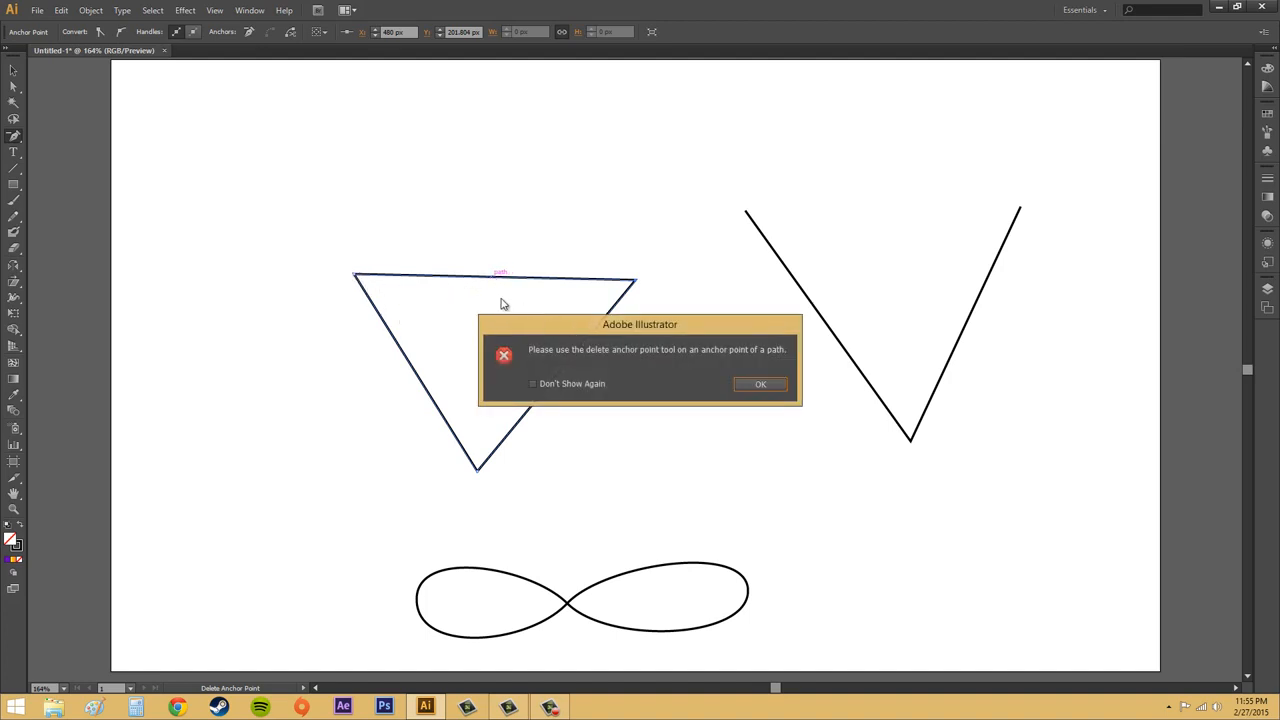
pyautogui.click(762, 385)
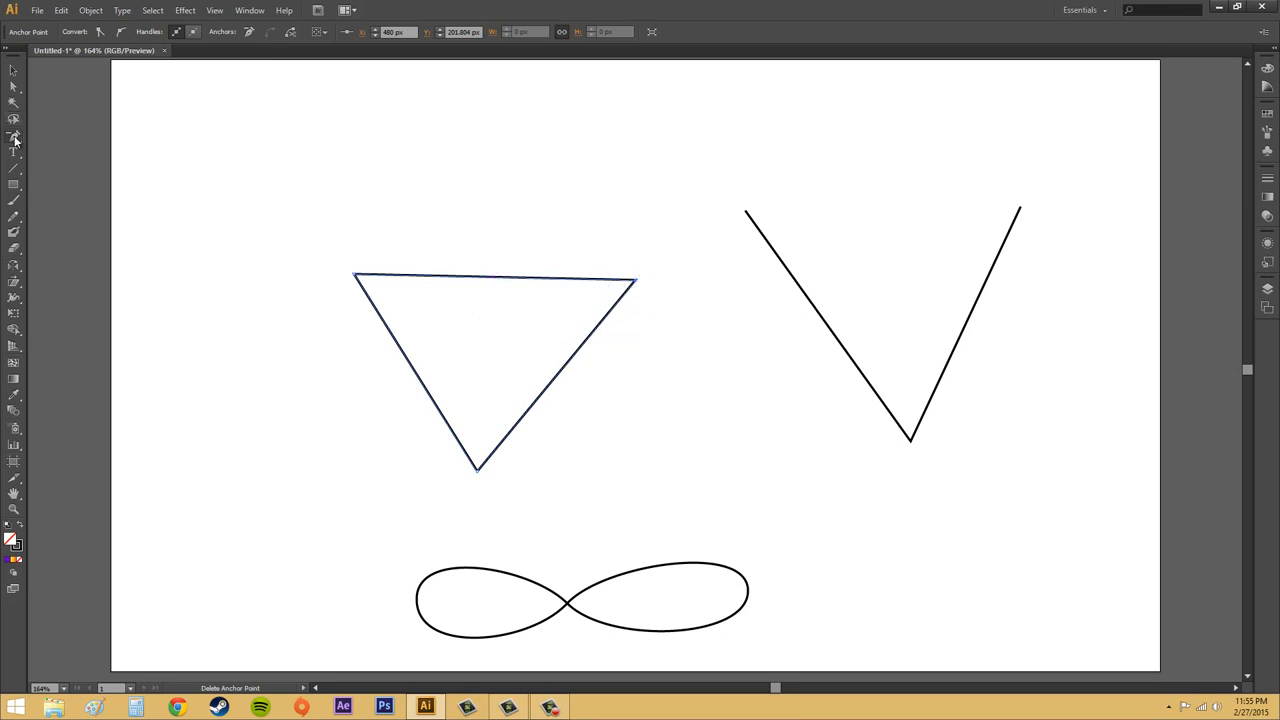
# - With the Pen tool, twice add and then remove a point on the triangle's top edge
pyautogui.click(14, 137)
pyautogui.click(80, 136)
pyautogui.click(499, 281)
pyautogui.click(496, 279)
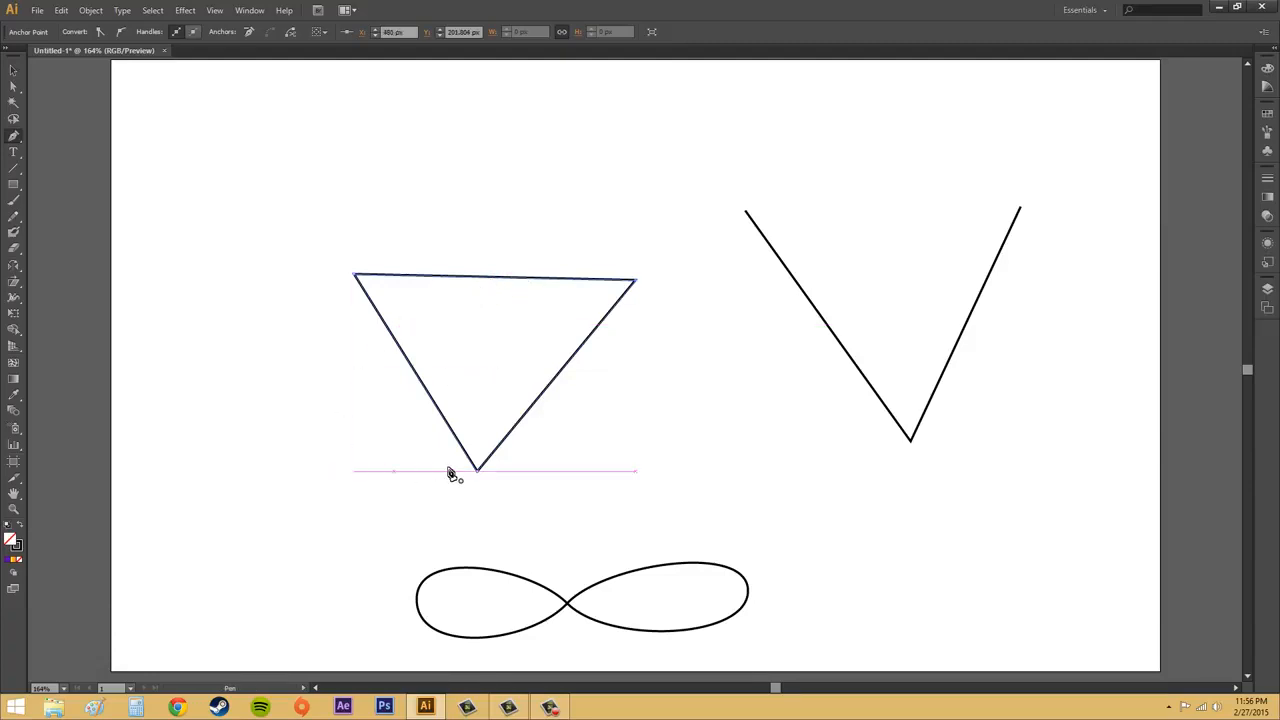
pyautogui.click(499, 281)
pyautogui.click(492, 280)
pyautogui.click(14, 137)
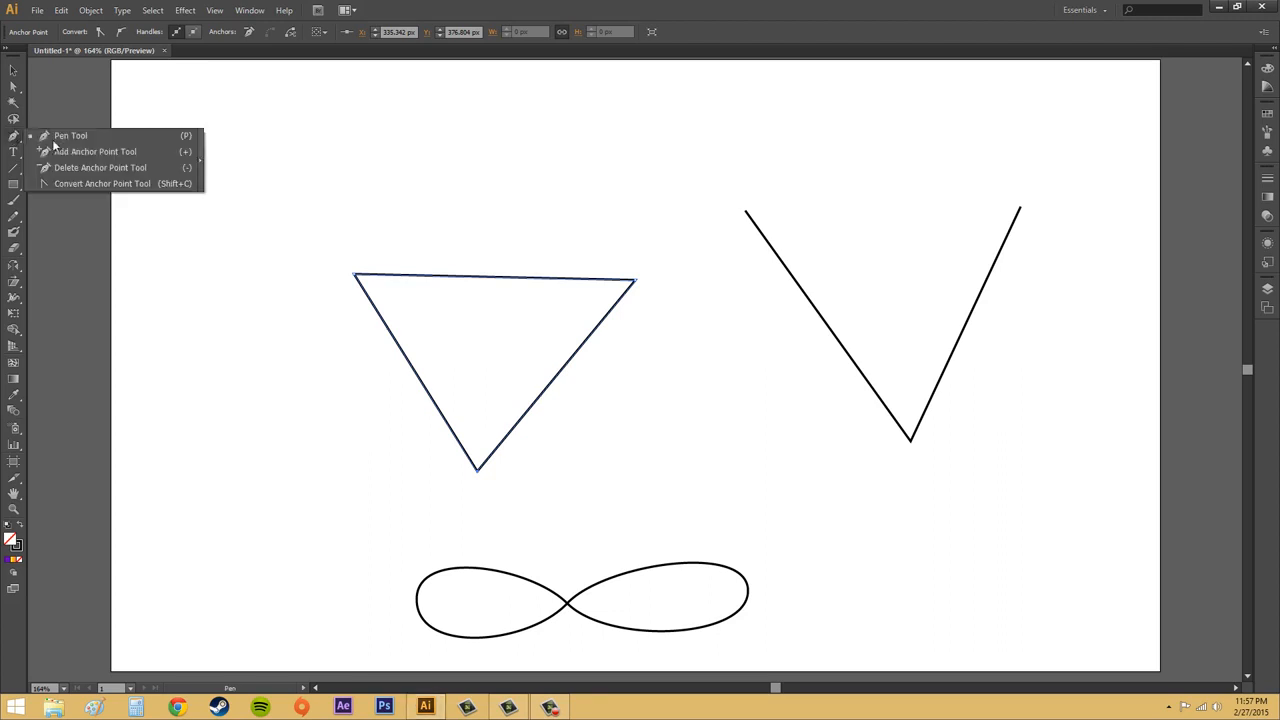
pyautogui.click(98, 184)
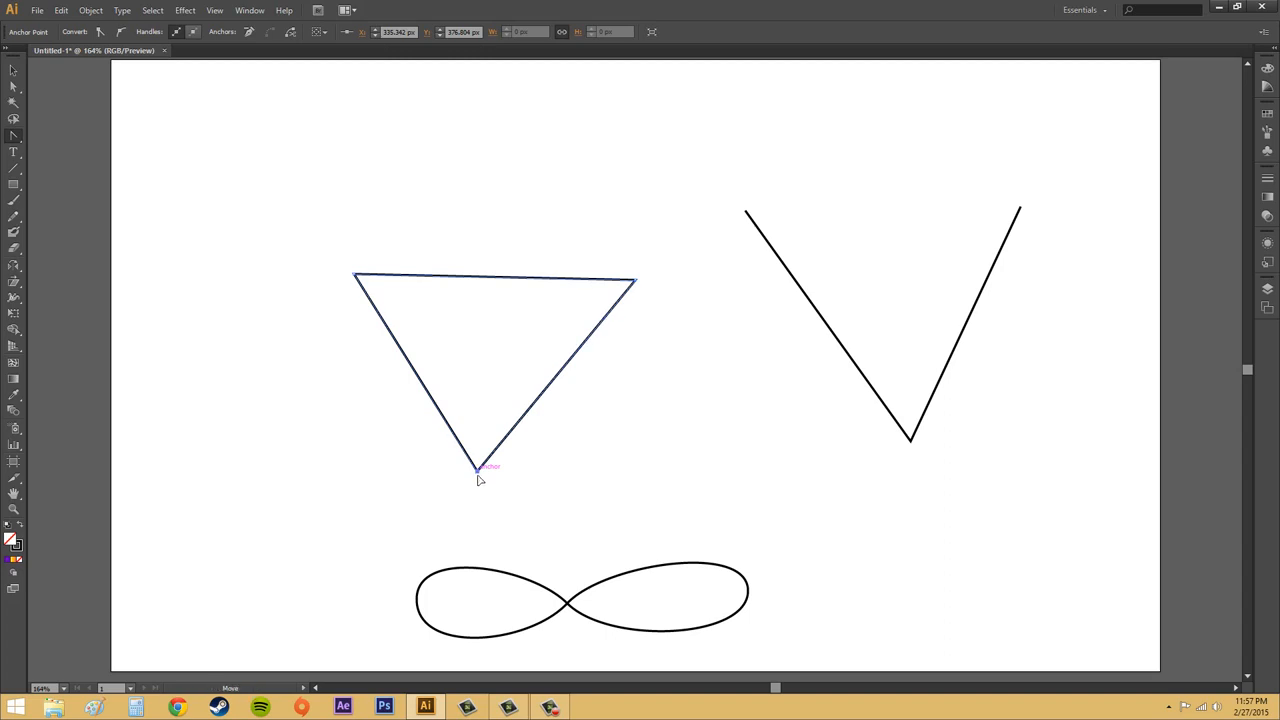
pyautogui.moveTo(477, 472); pyautogui.dragTo(422, 472)
pyautogui.moveTo(422, 477); pyautogui.dragTo(420, 475)
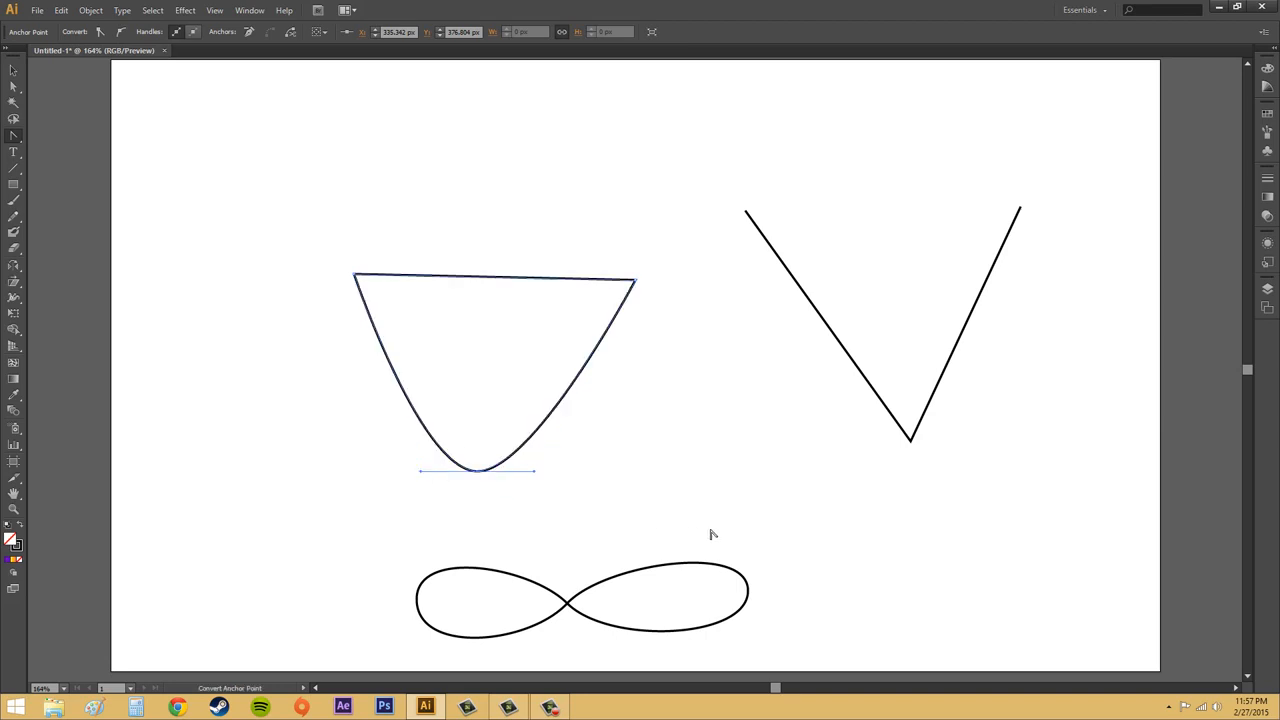
pyautogui.click(477, 470)
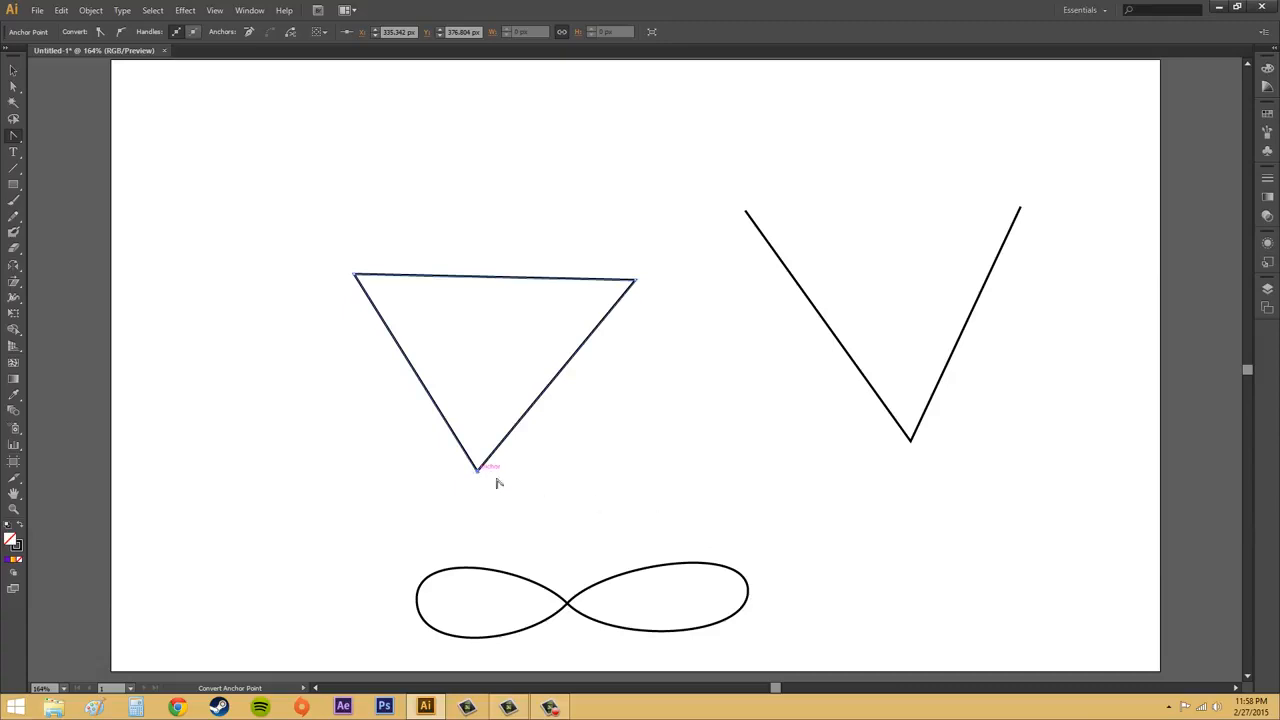
# - Convert the figure-eight's right and left end anchors into sharp corners, then deselect it
pyautogui.click(644, 569)
pyautogui.click(760, 386)
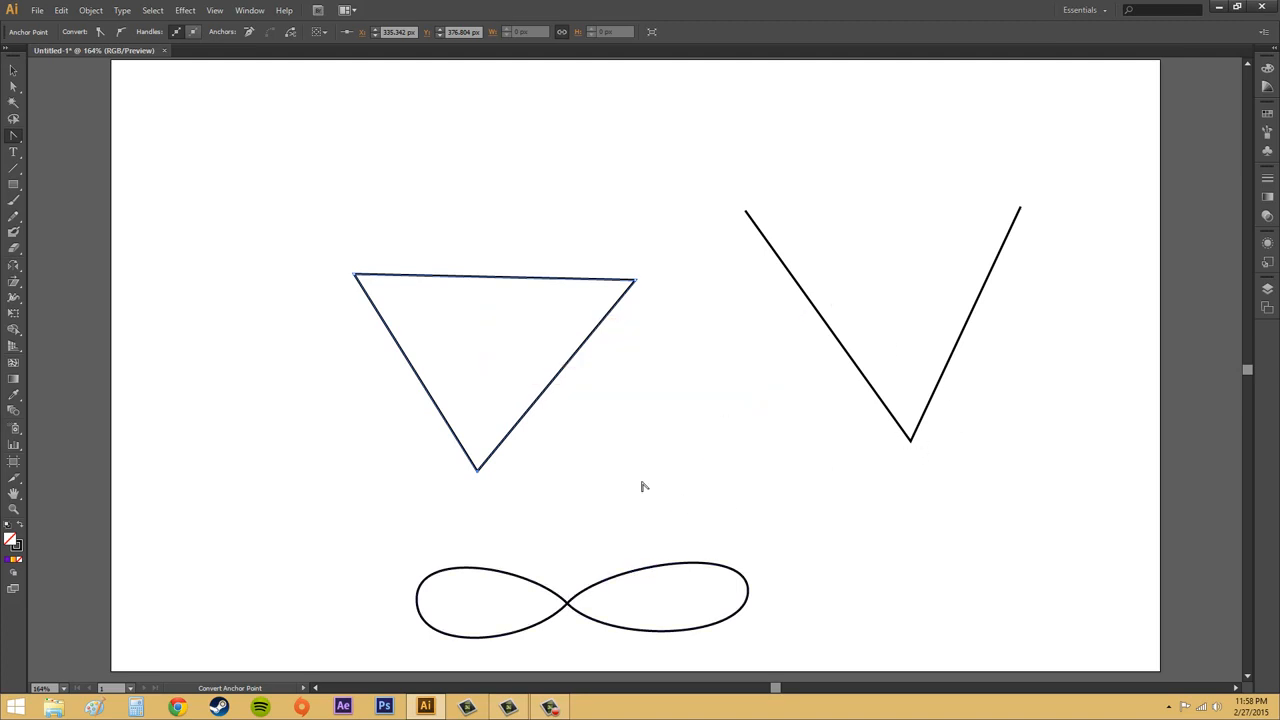
pyautogui.click(748, 594)
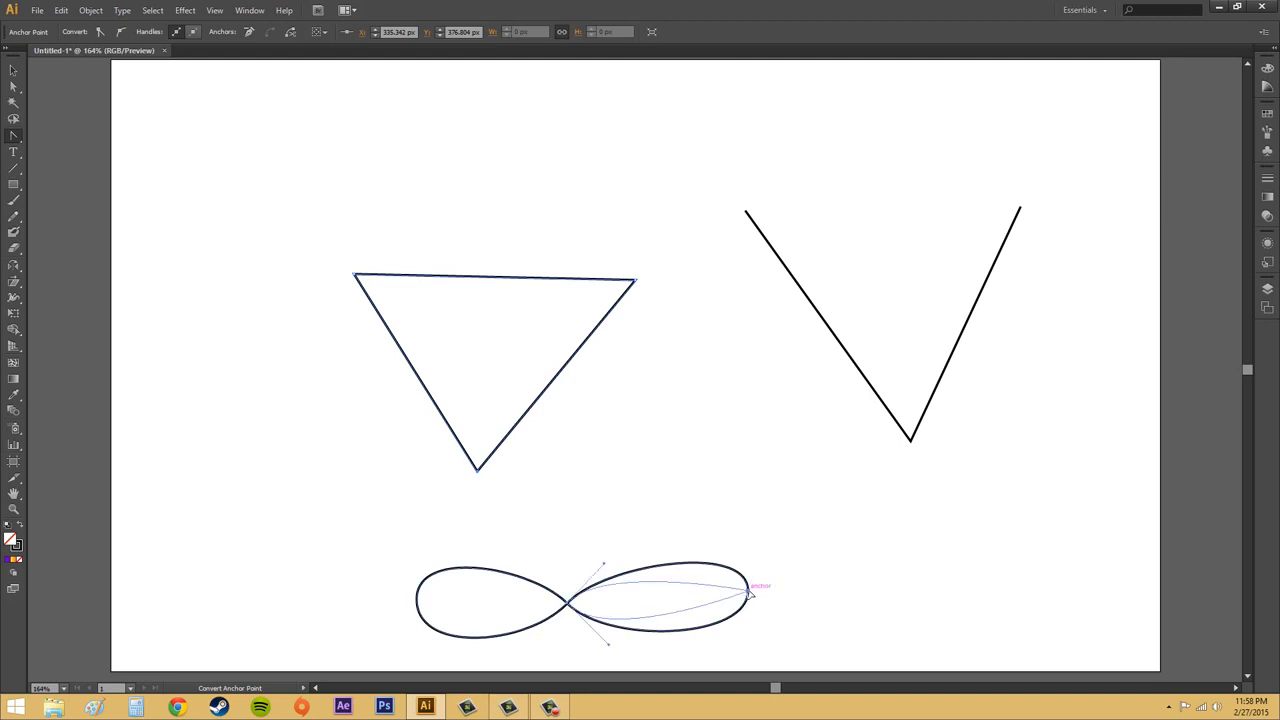
pyautogui.click(417, 598)
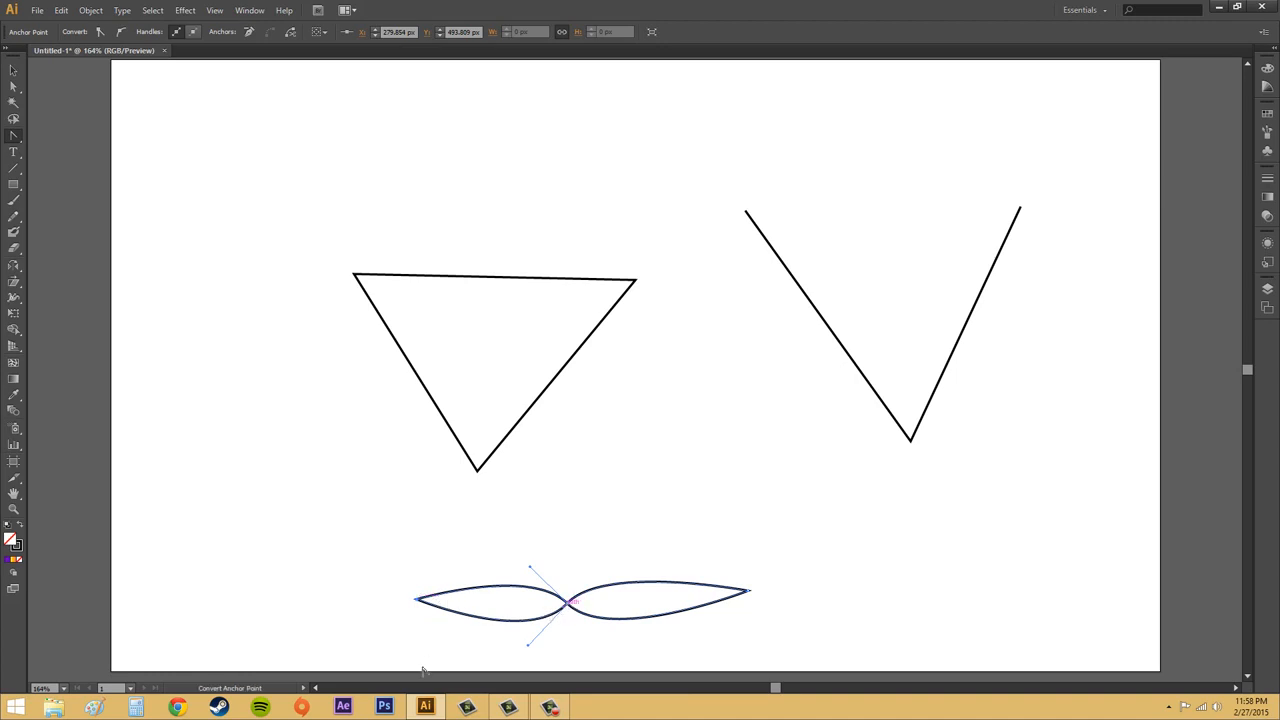
pyautogui.click(16, 69)
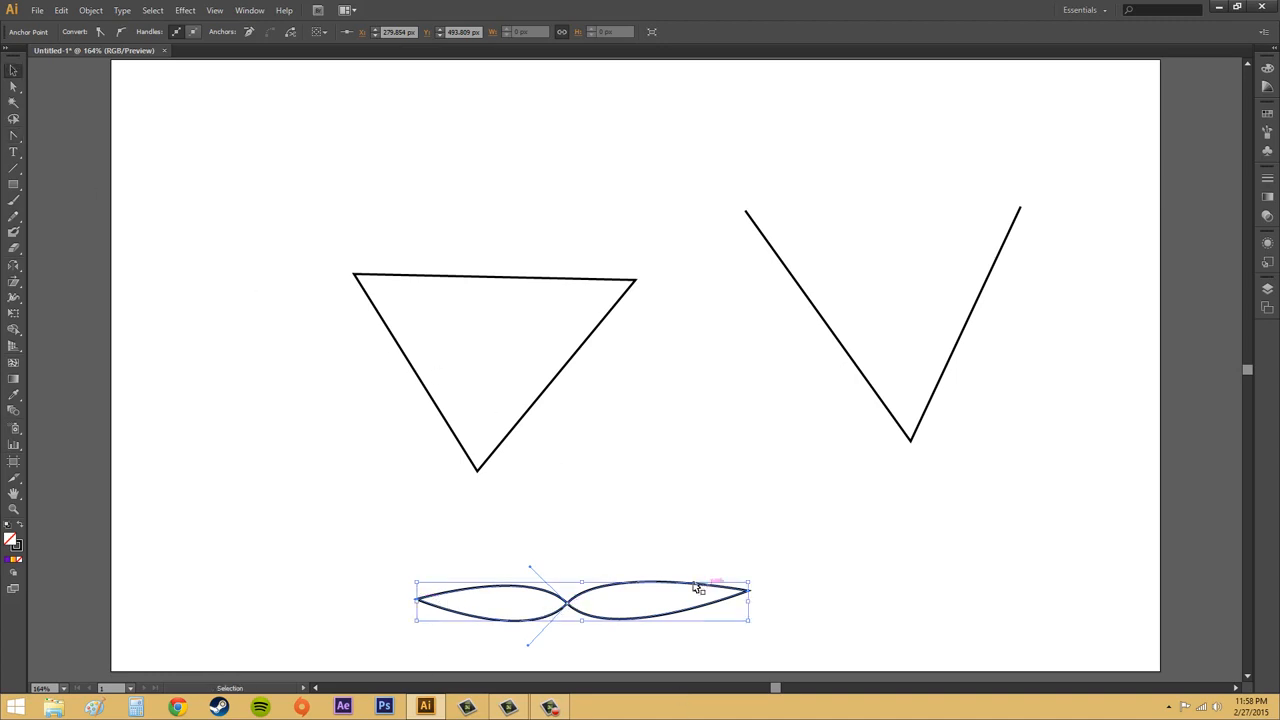
pyautogui.click(858, 574)
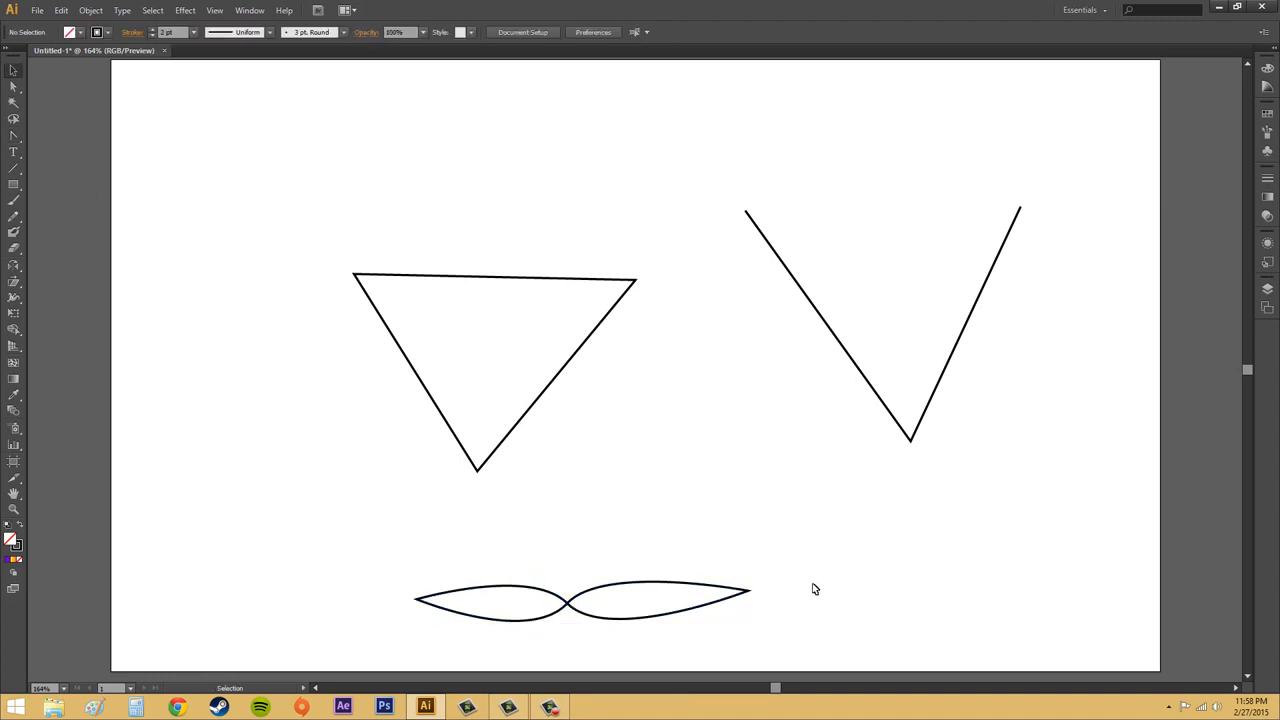